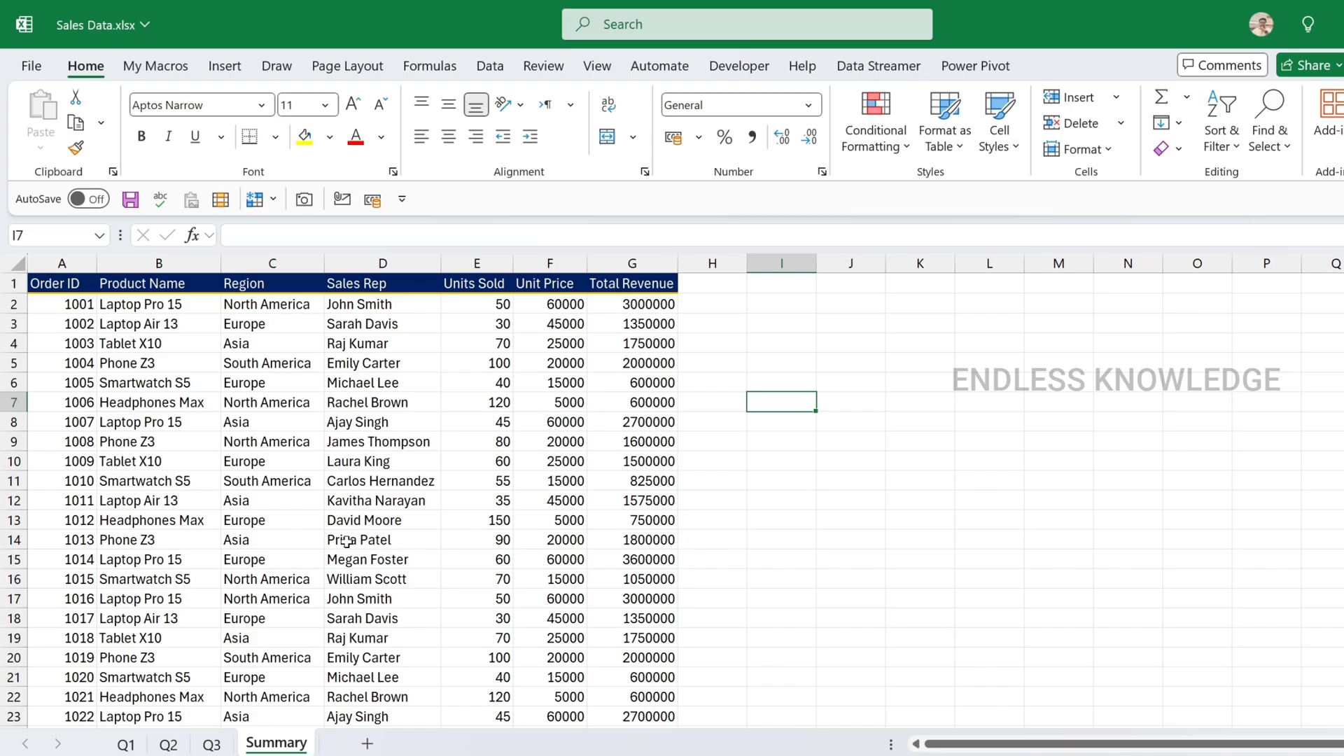
View the Q1 sheet and return to the Summary sheet
click(126, 744)
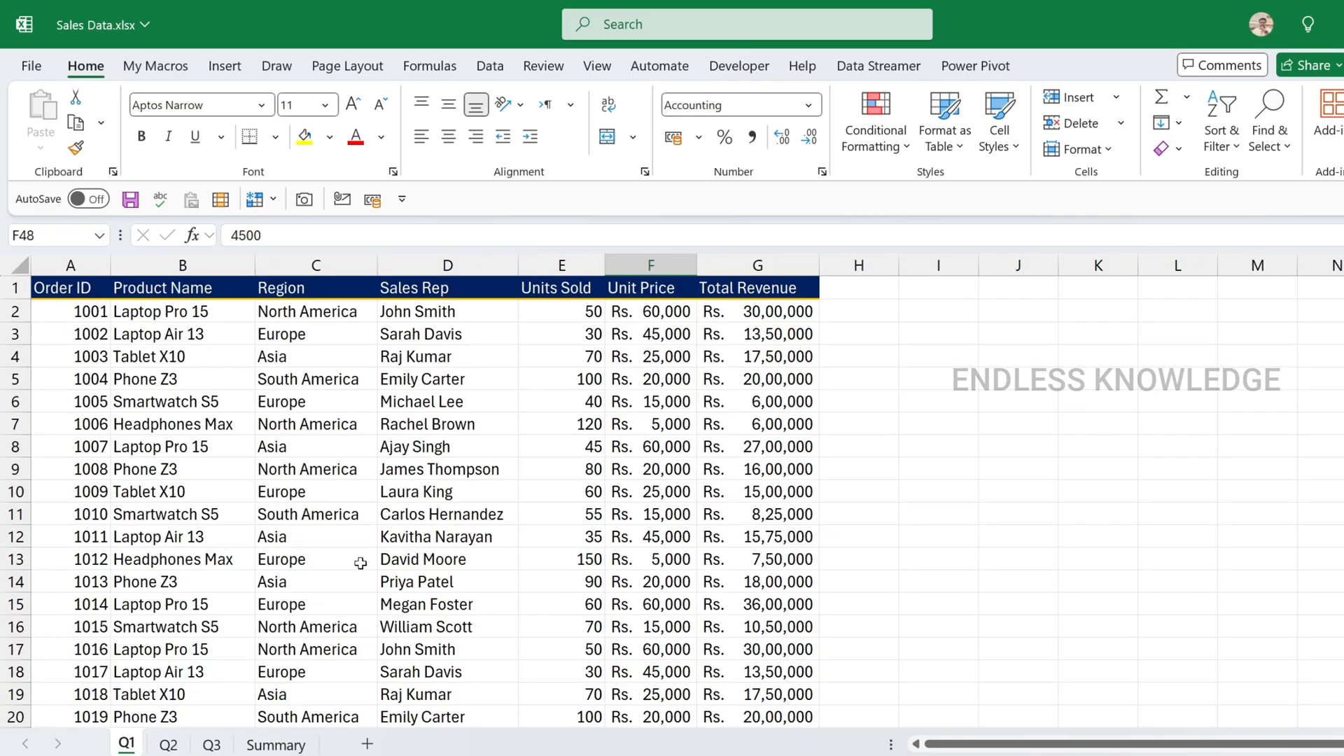
click(278, 743)
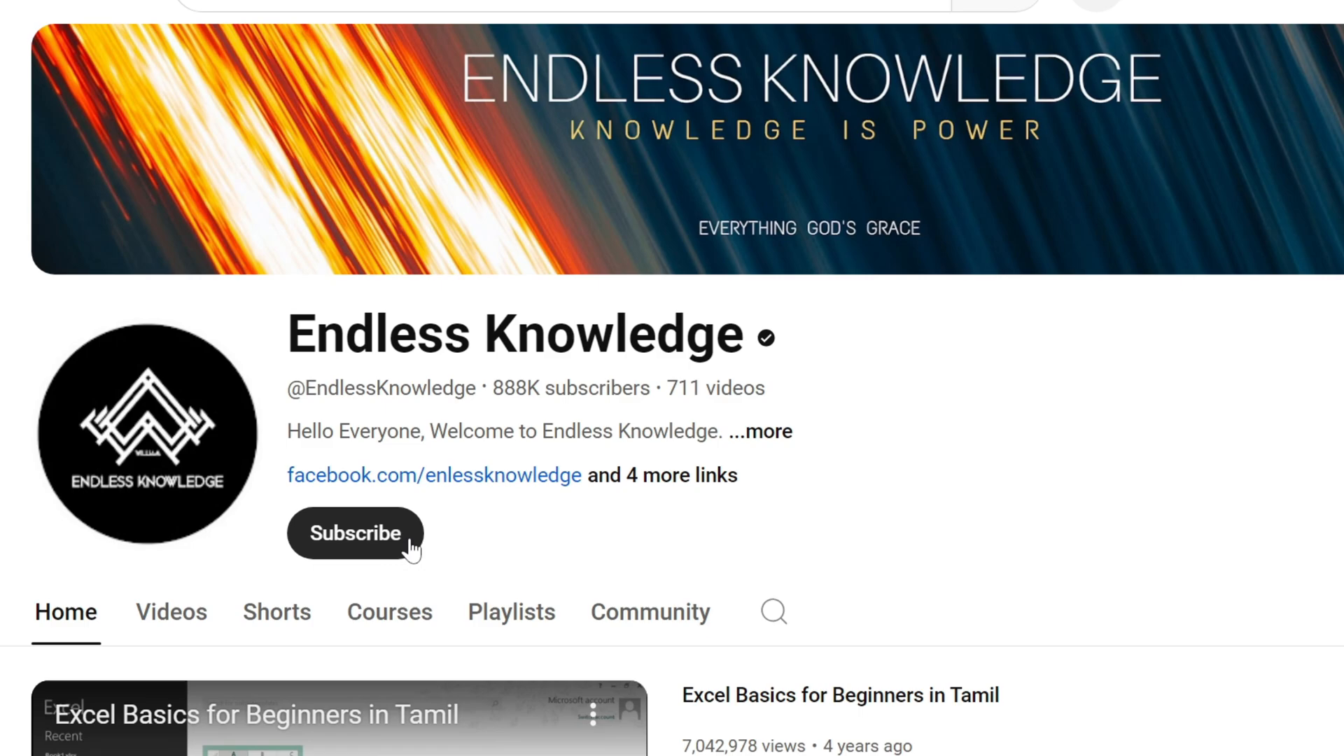
click(413, 550)
click(472, 548)
click(464, 596)
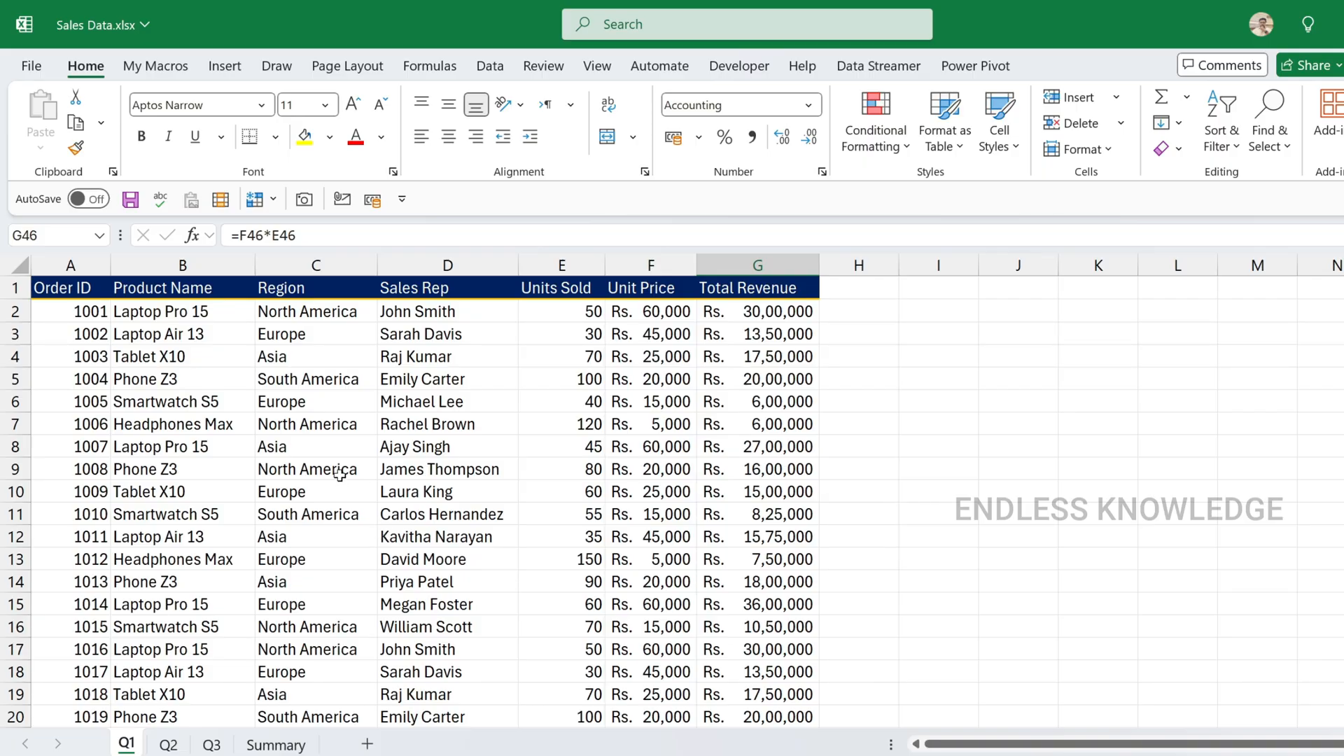
Review the Q2, Q3, Summary and Q1 sheets to compare their column layouts and data
click(164, 746)
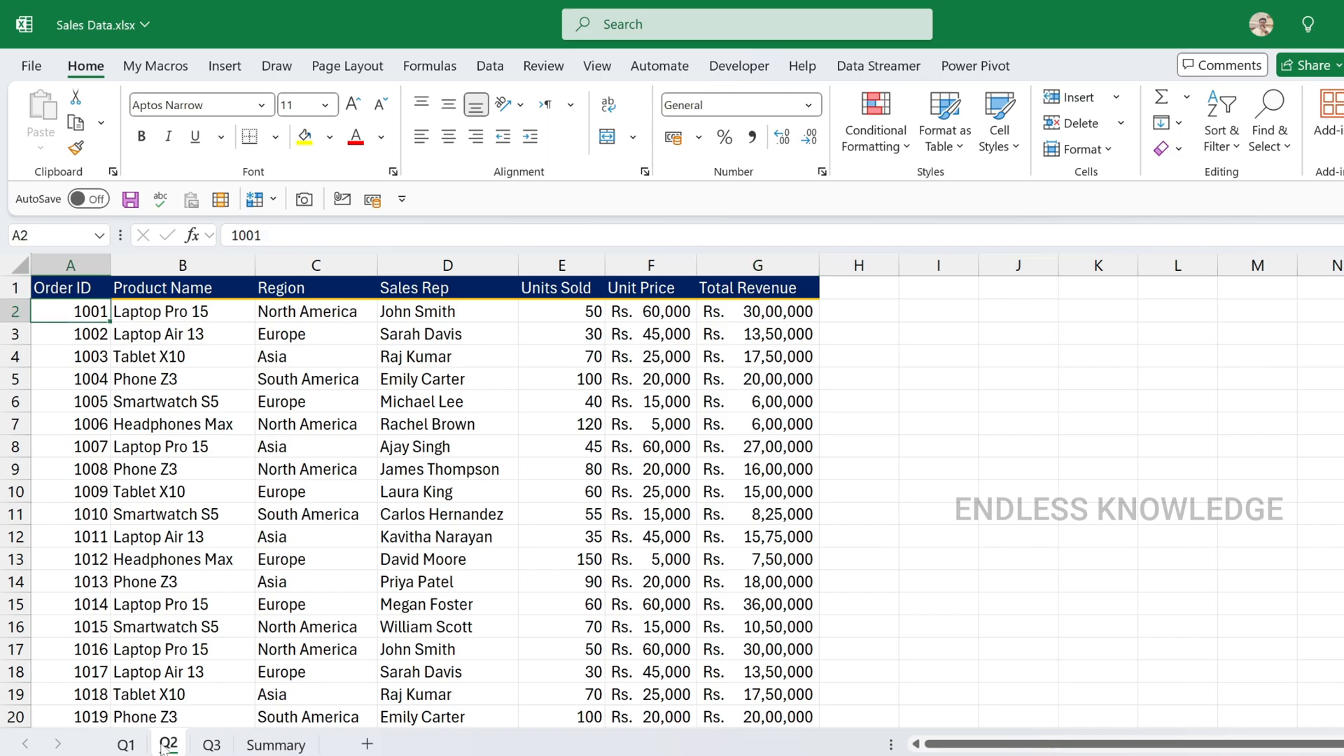
click(211, 746)
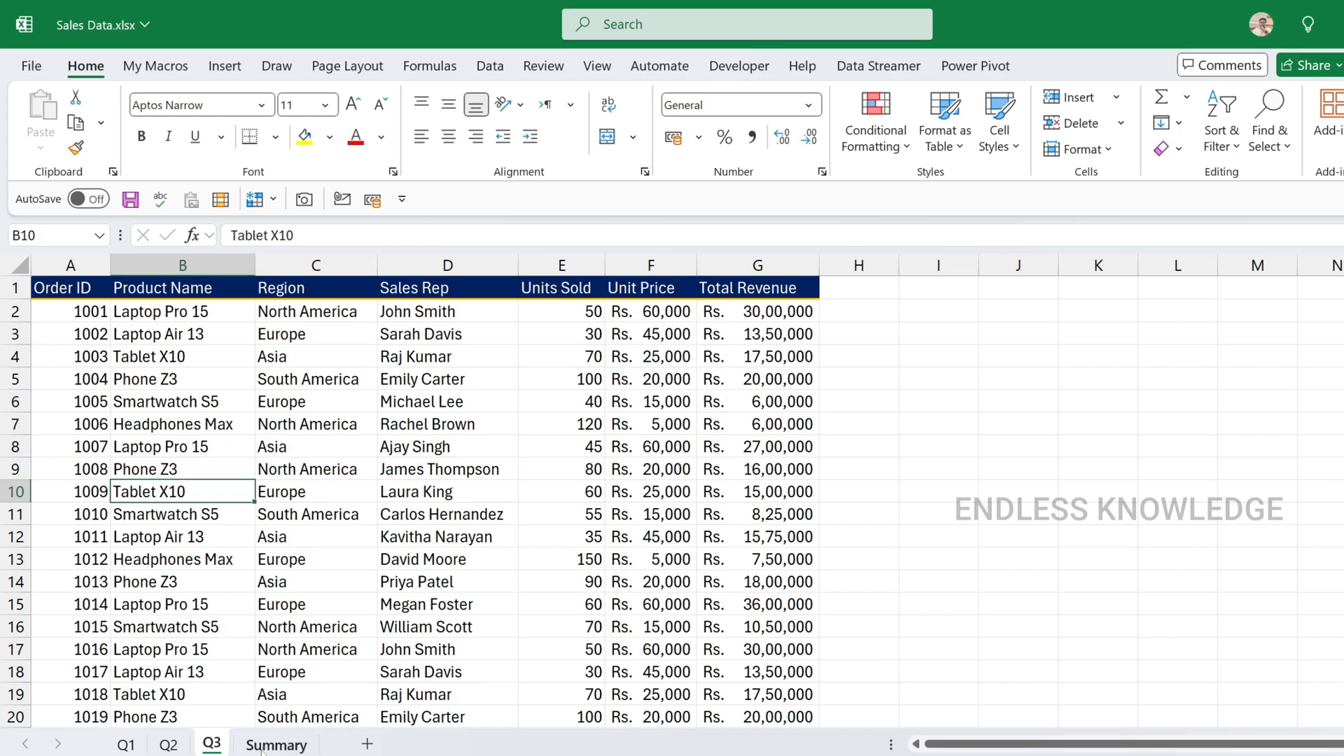
click(276, 744)
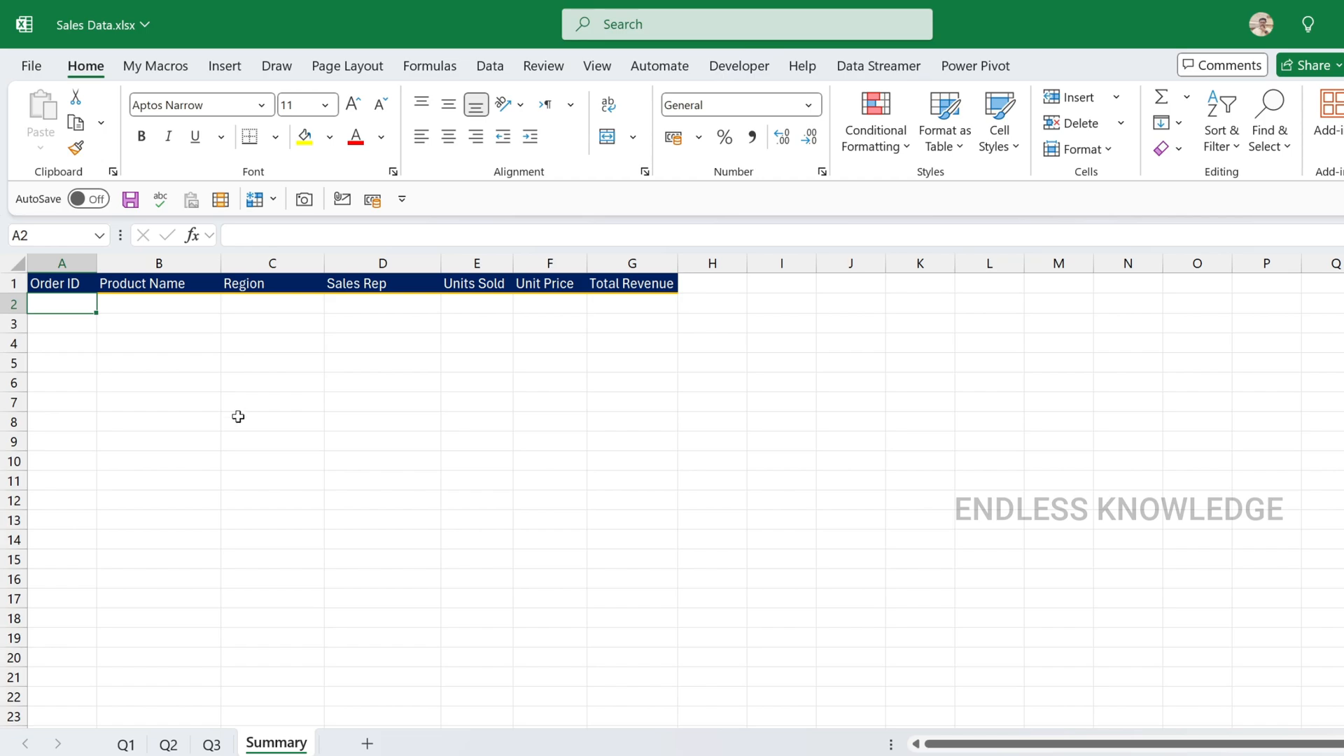
click(126, 744)
click(168, 744)
click(212, 745)
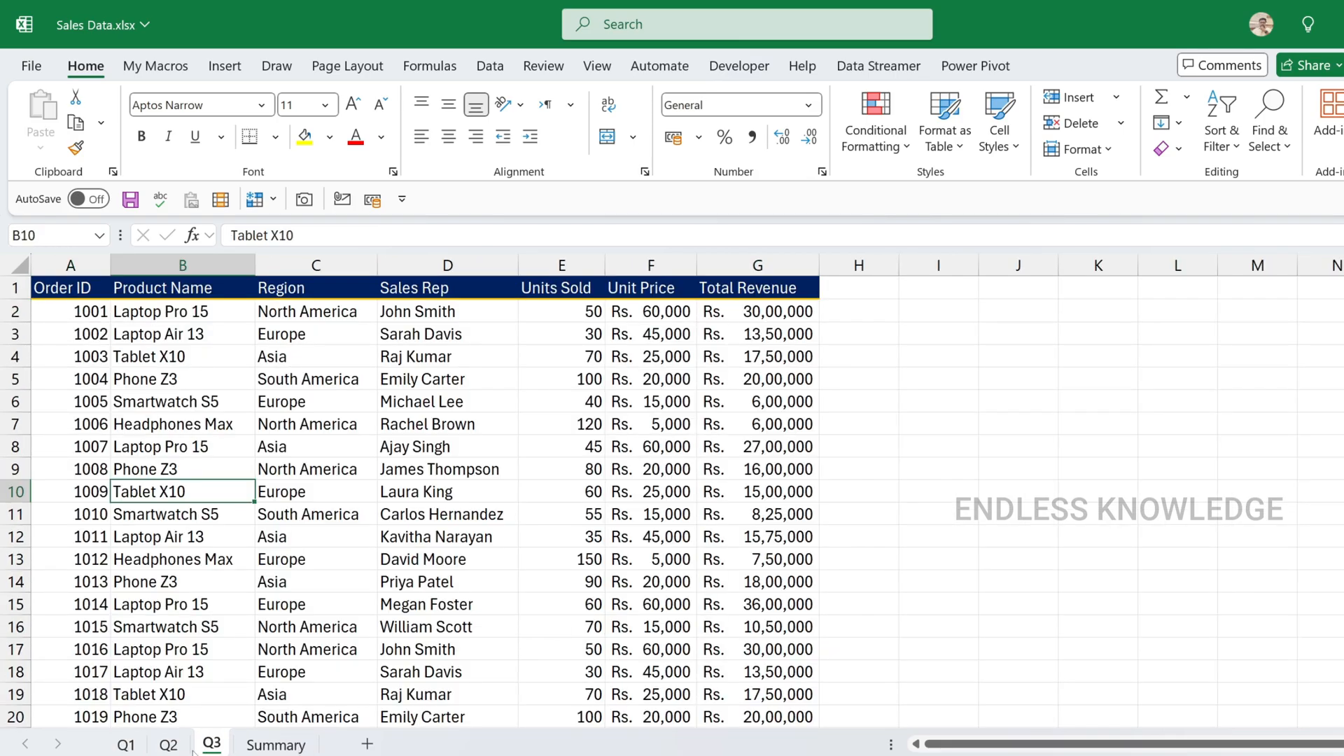
click(168, 745)
click(126, 745)
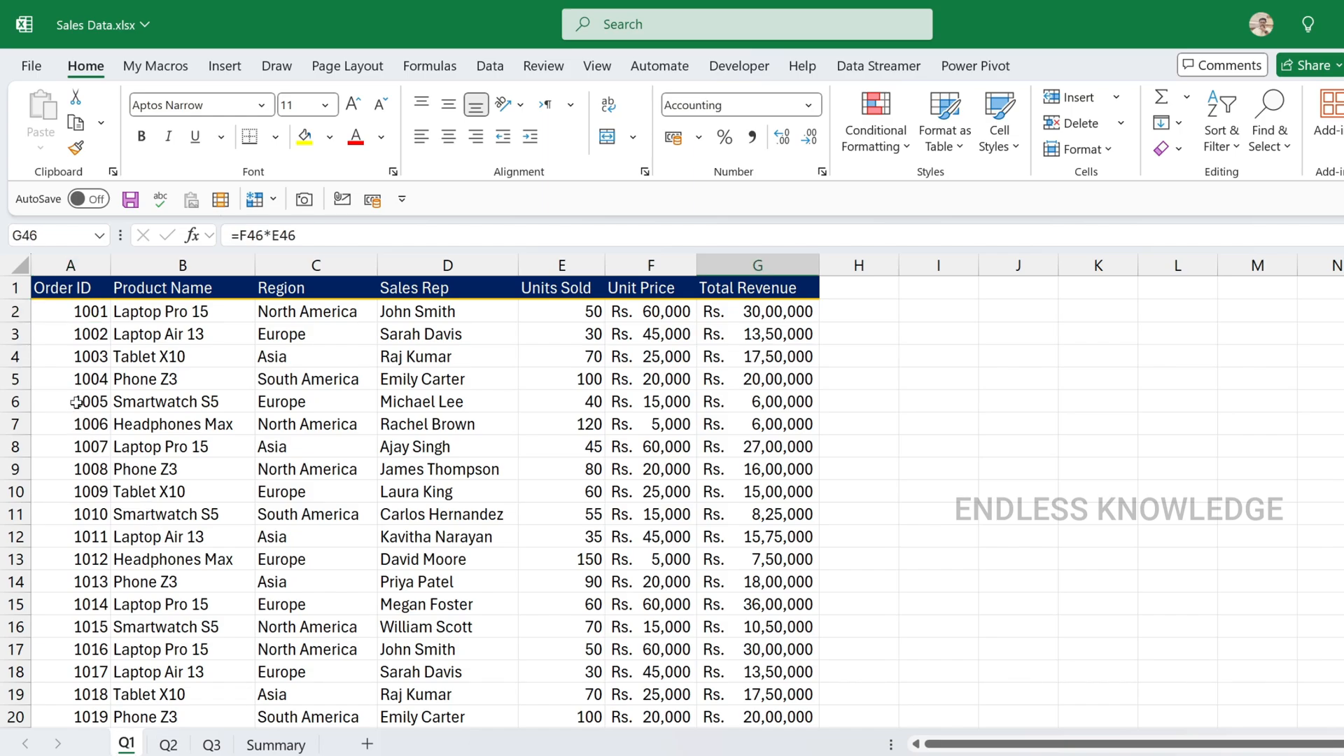
Check the first and last data cells of the sales table on the Q1 sheet
click(77, 311)
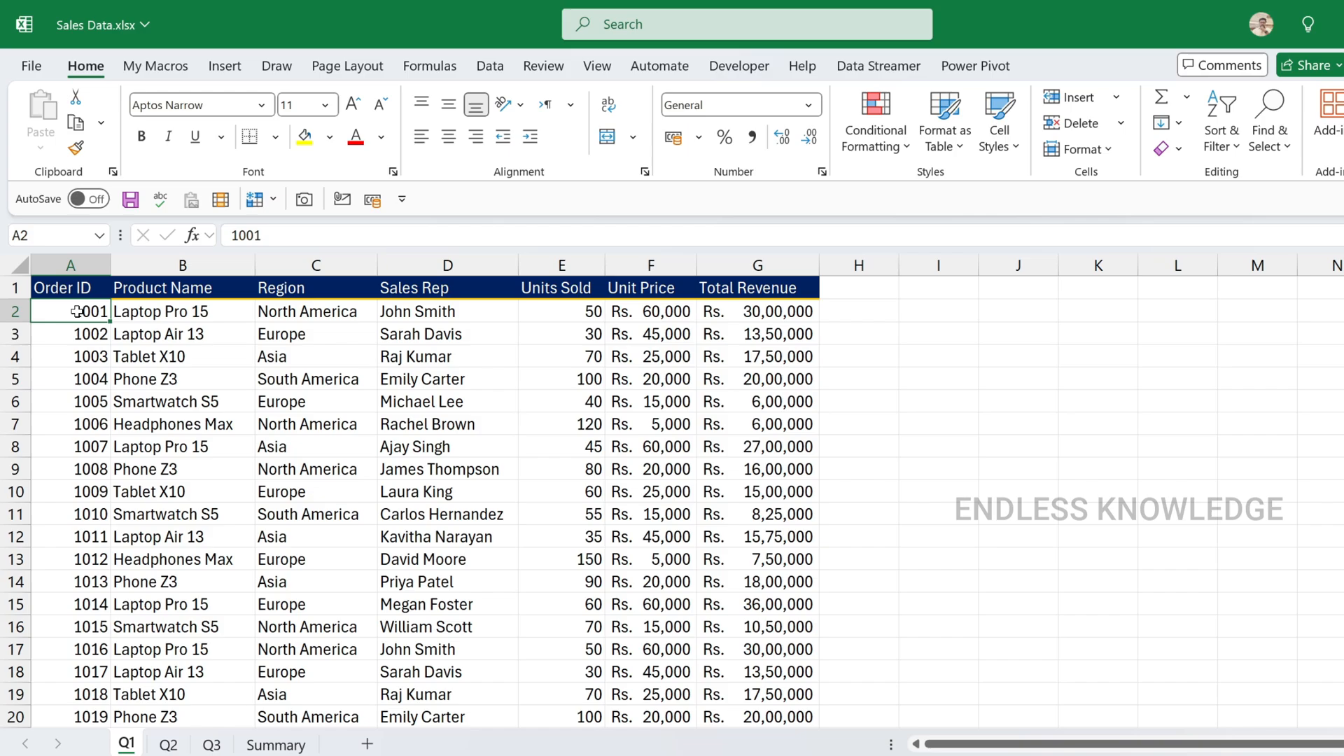
scroll(518, 429, down, 11)
click(759, 564)
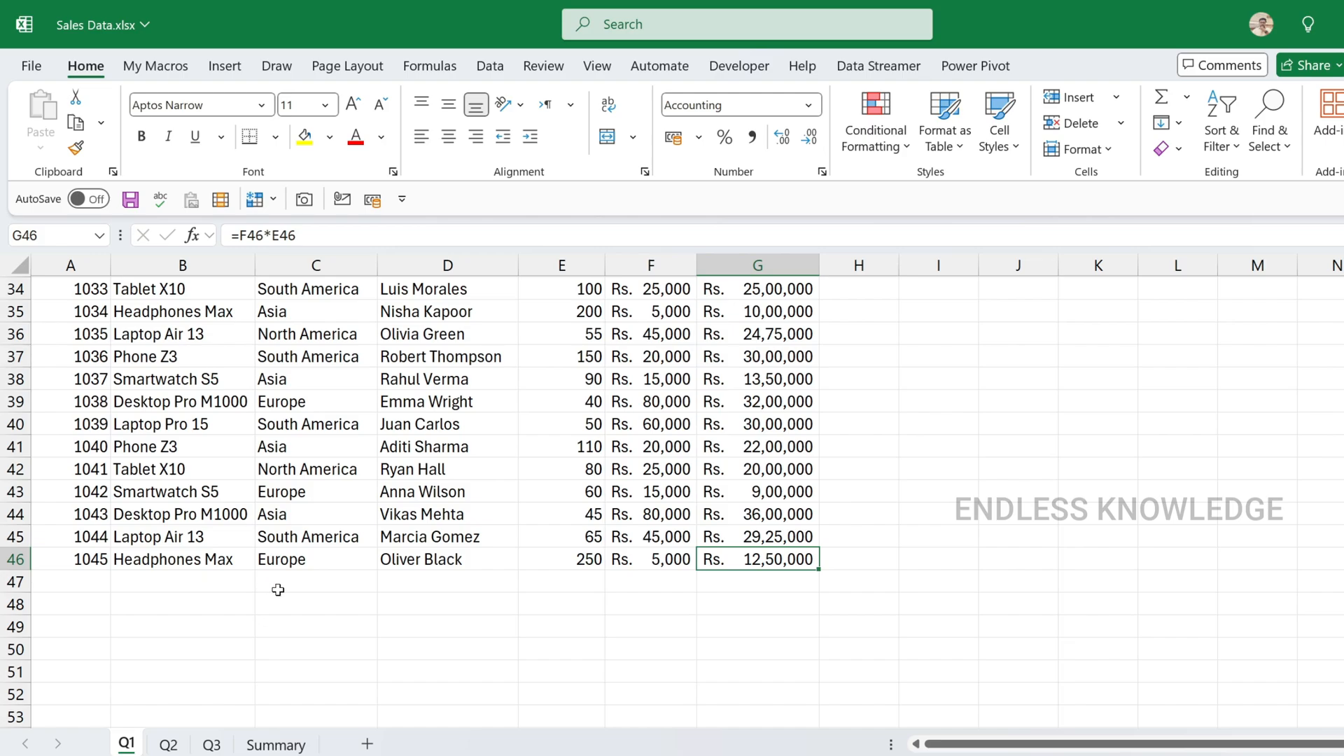
scroll(277, 590, up, 11)
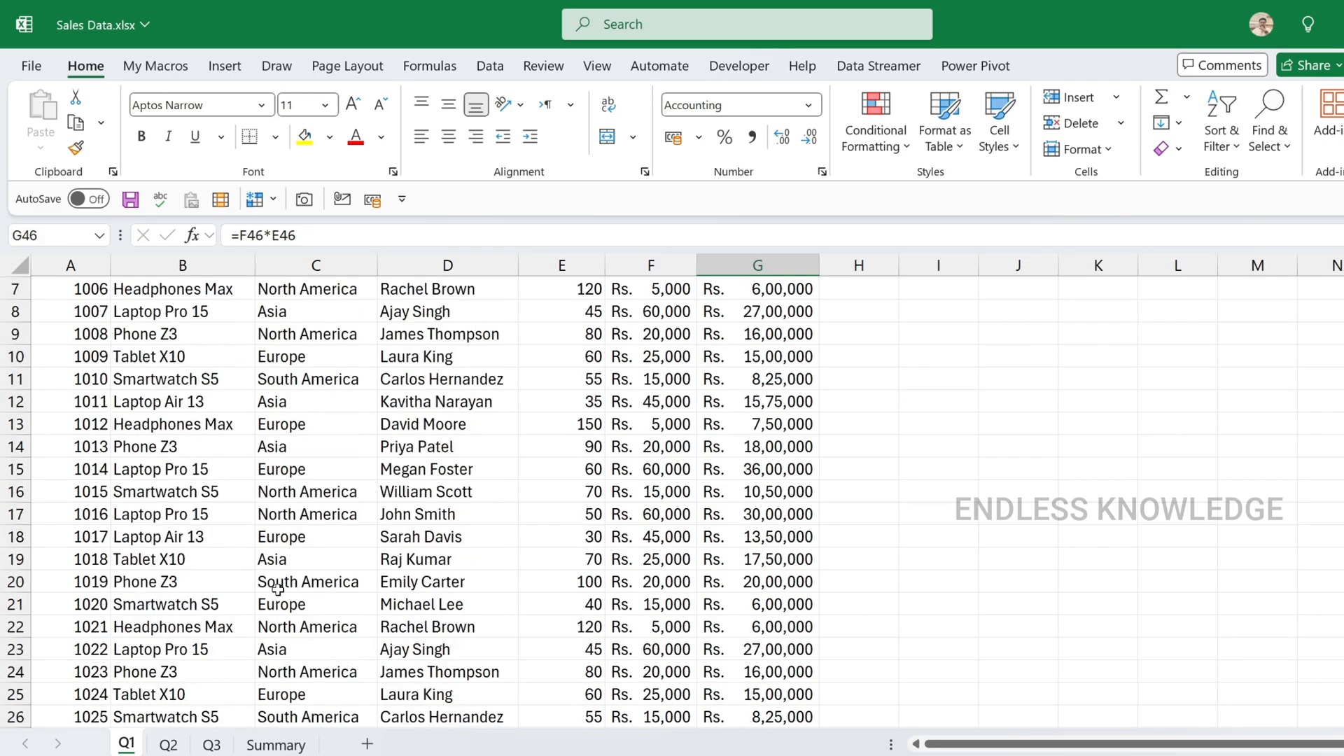
Start a VSTACK formula in cell A2 of the Summary sheet
click(276, 745)
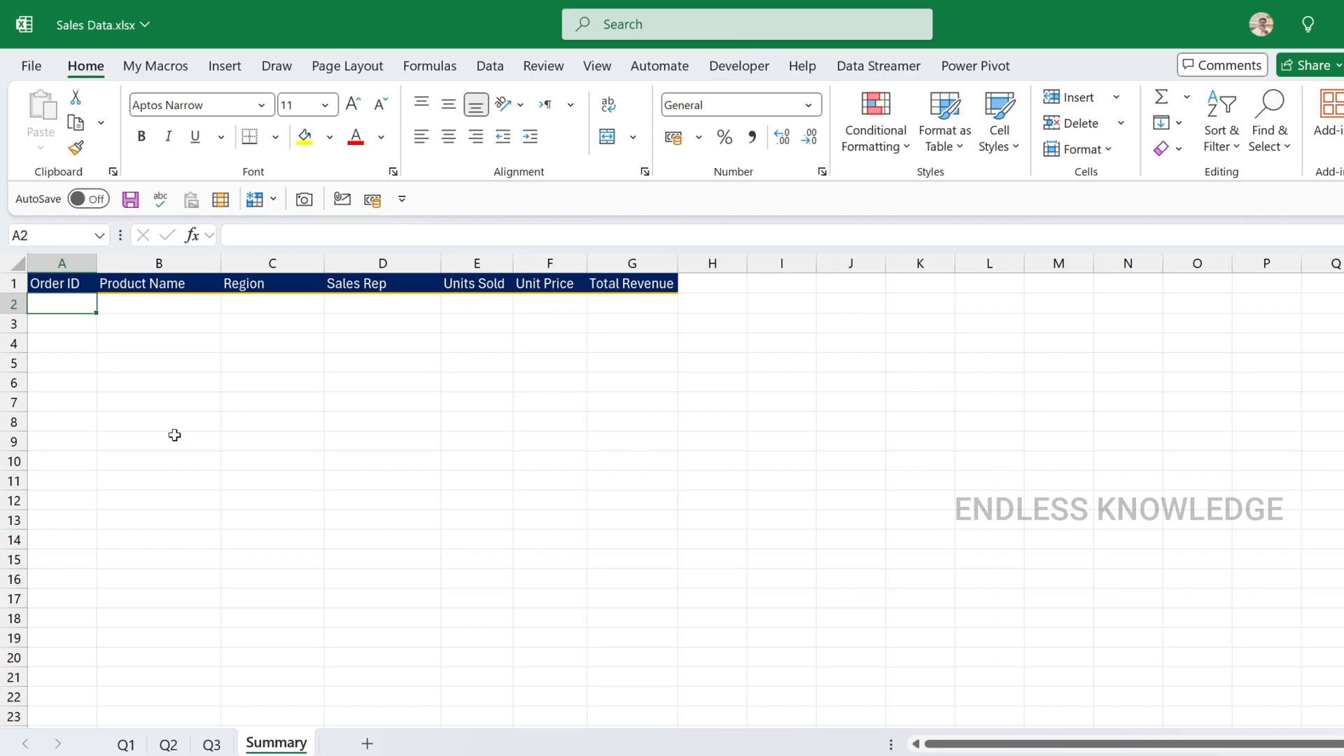
text(=vs)
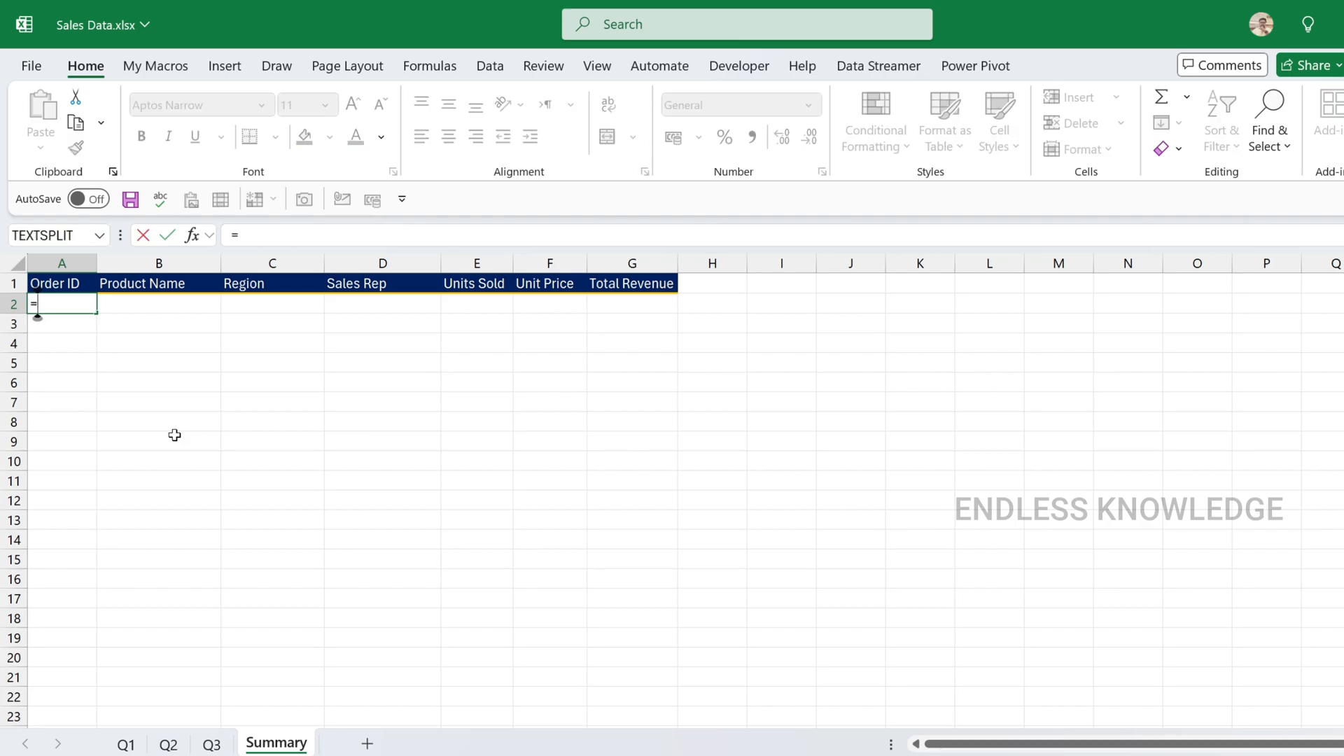
key(Tab)
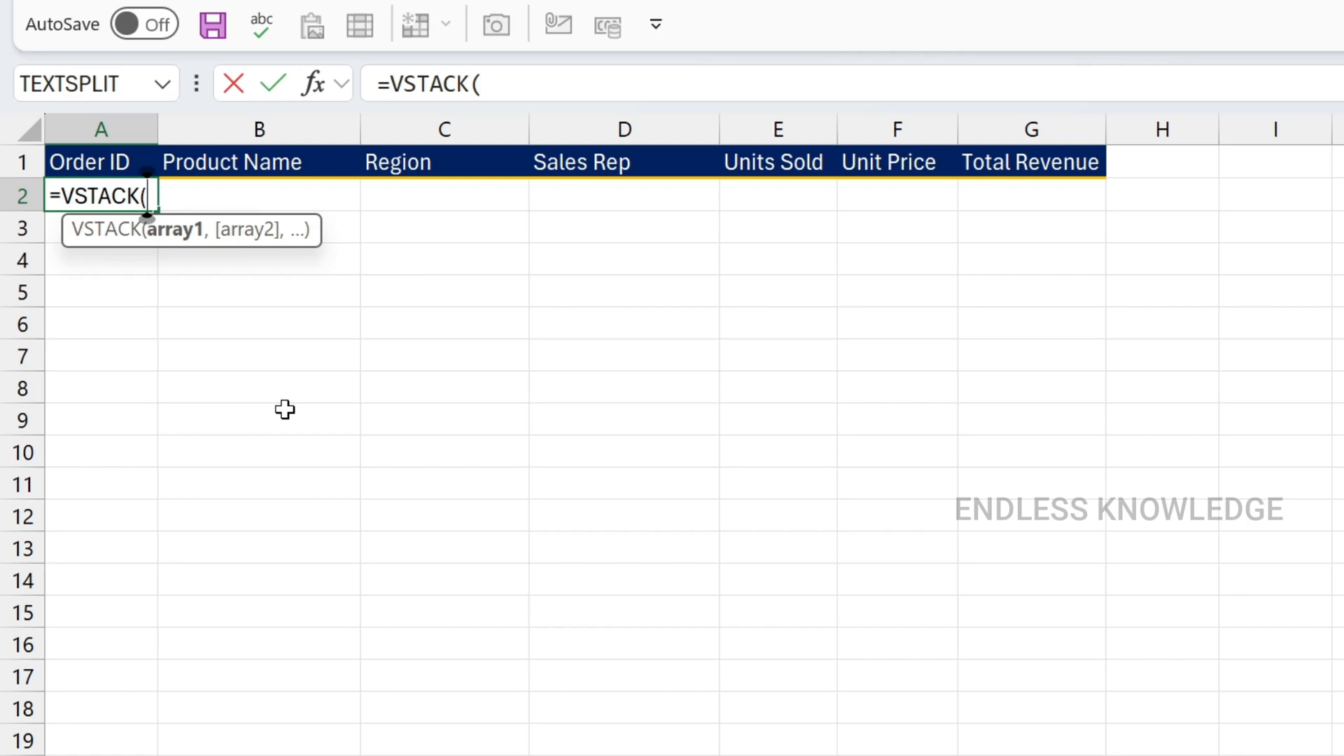
text(,,,)
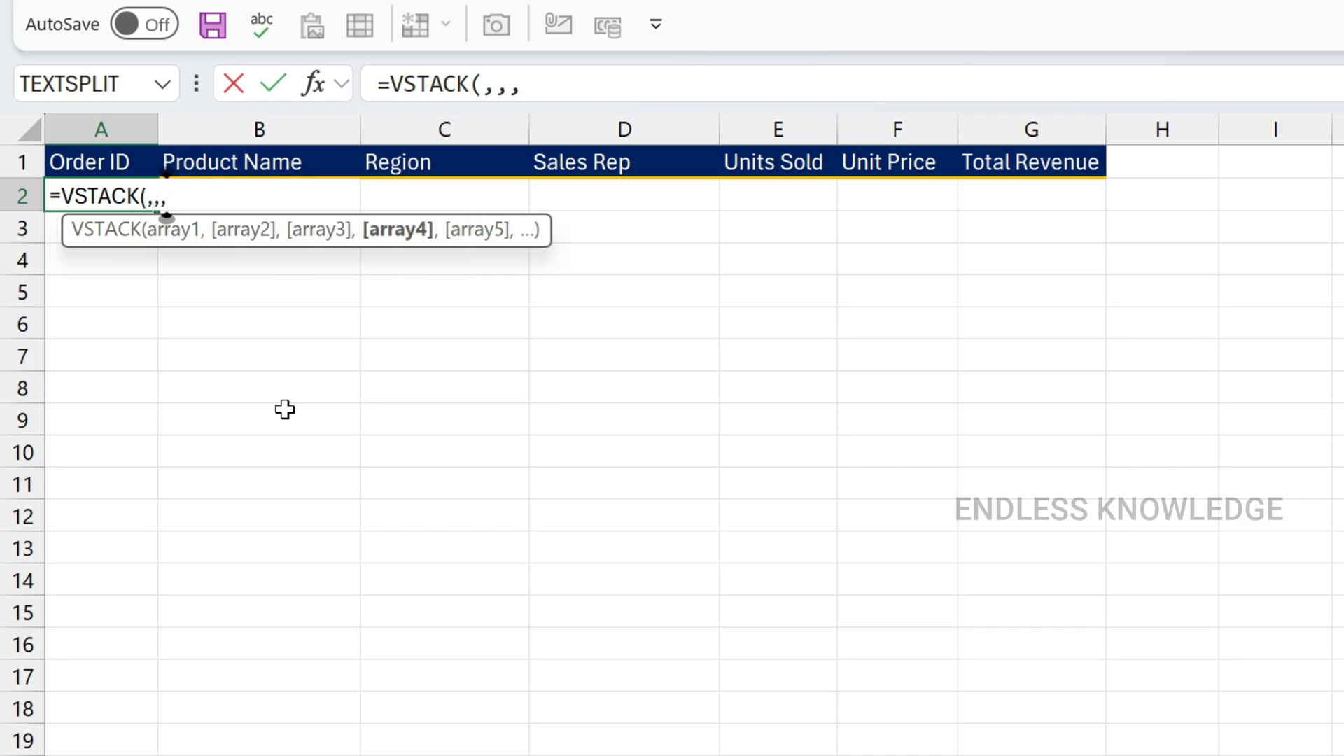
key(BackSpace)
key(BackSpace)
key(BackSpace)
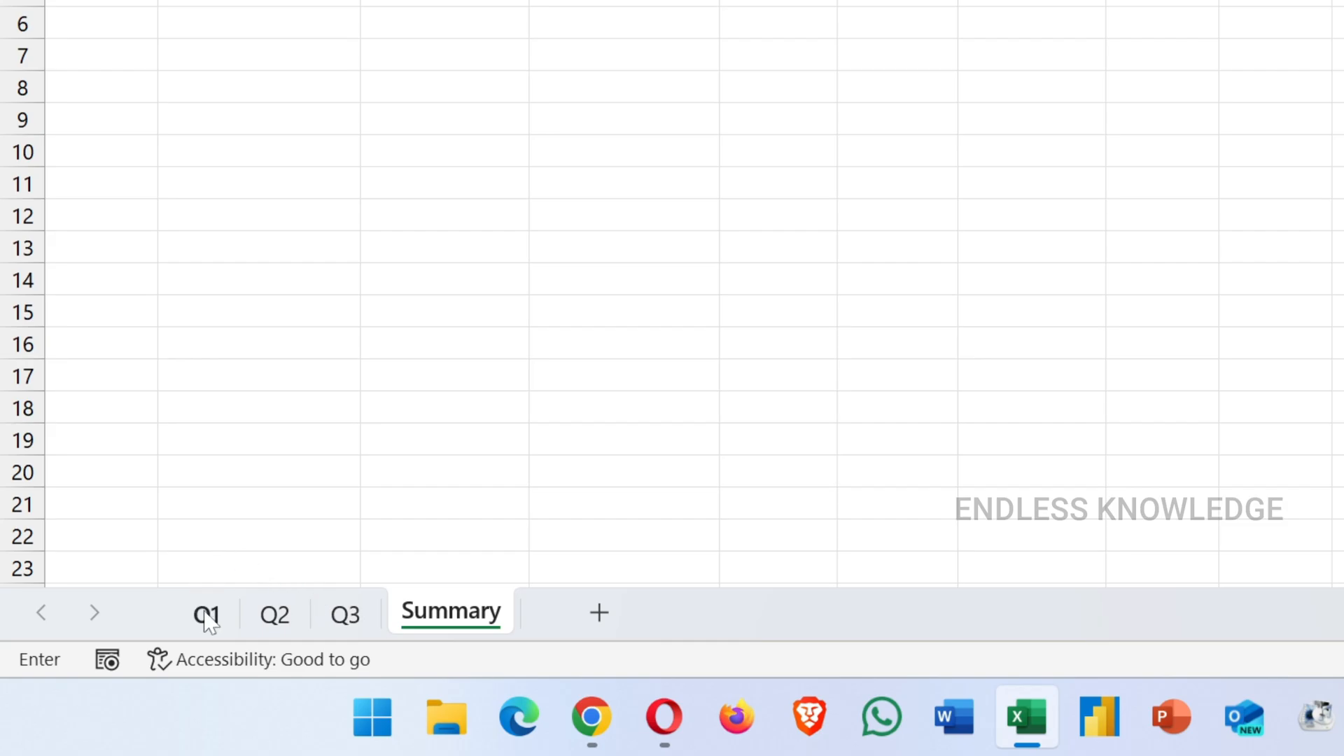
Complete the VSTACK formula with range A2:G46 across sheets Q1 to Q3 and enter it
click(207, 616)
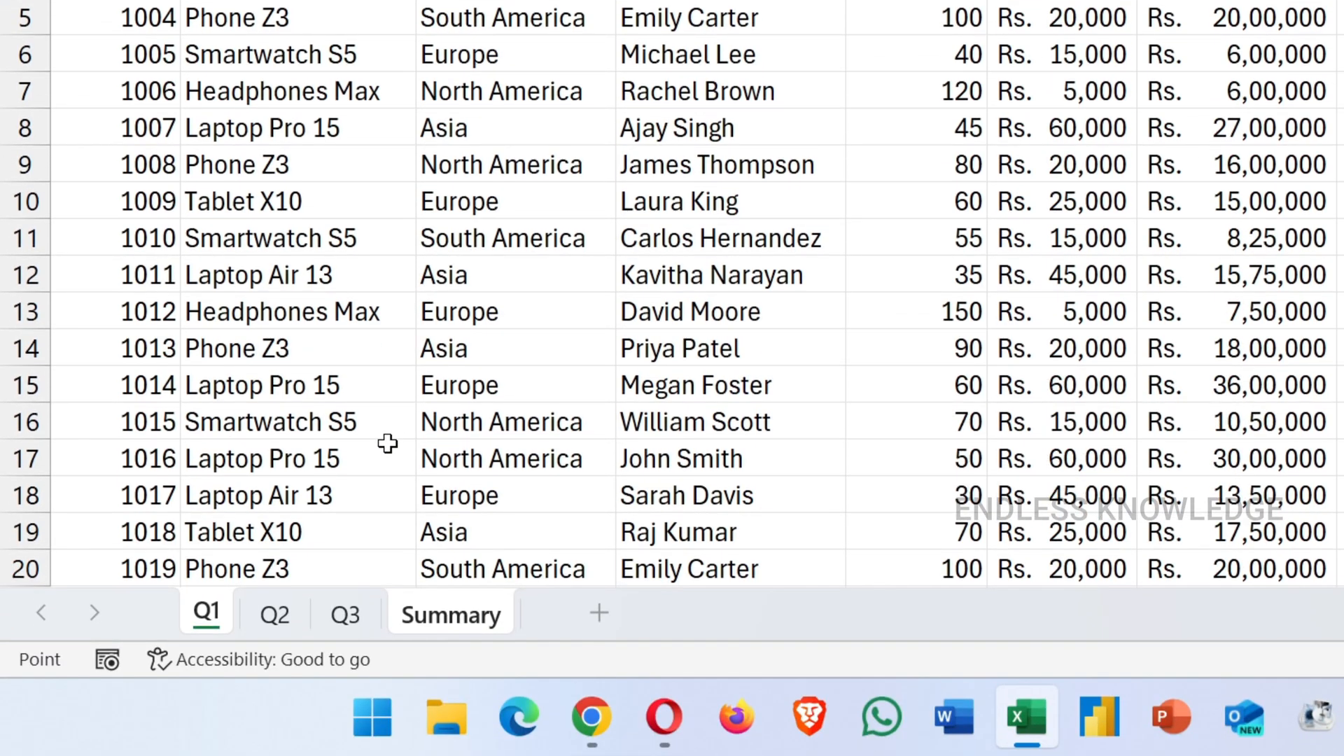
shift+click(345, 616)
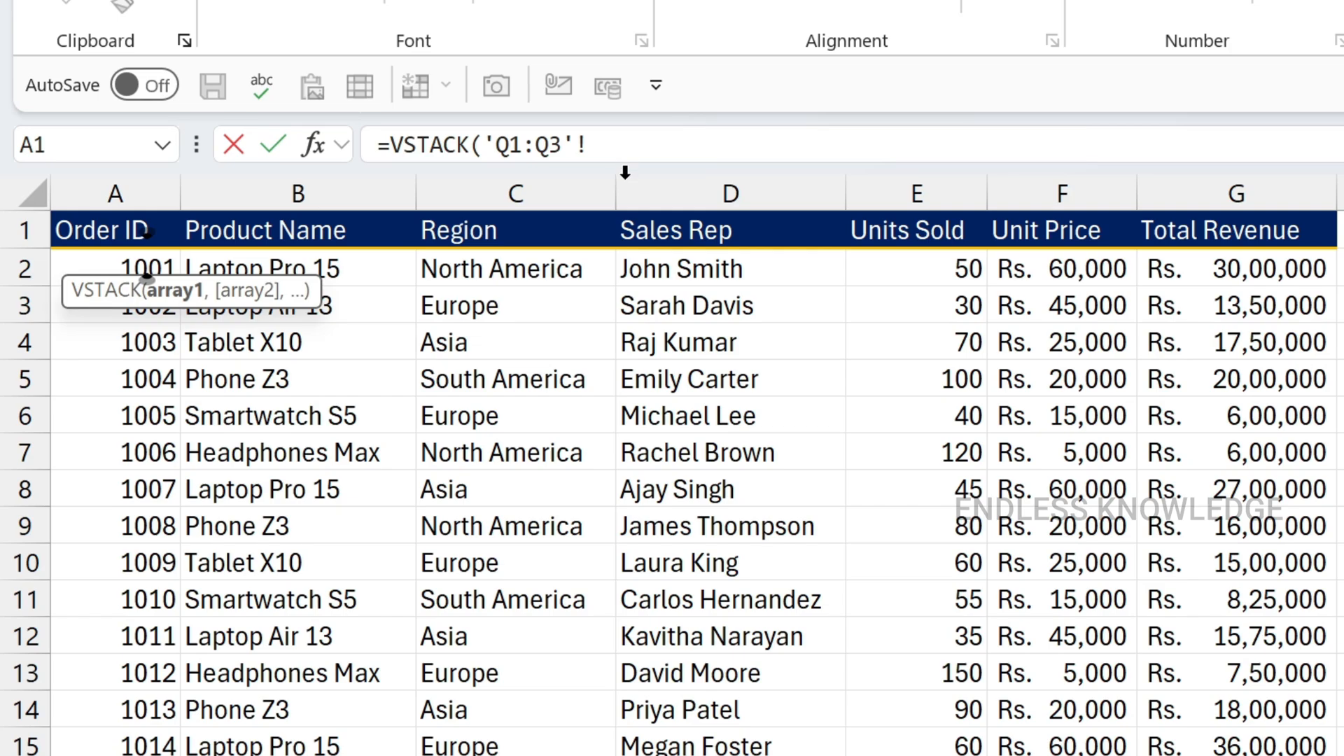
click(595, 144)
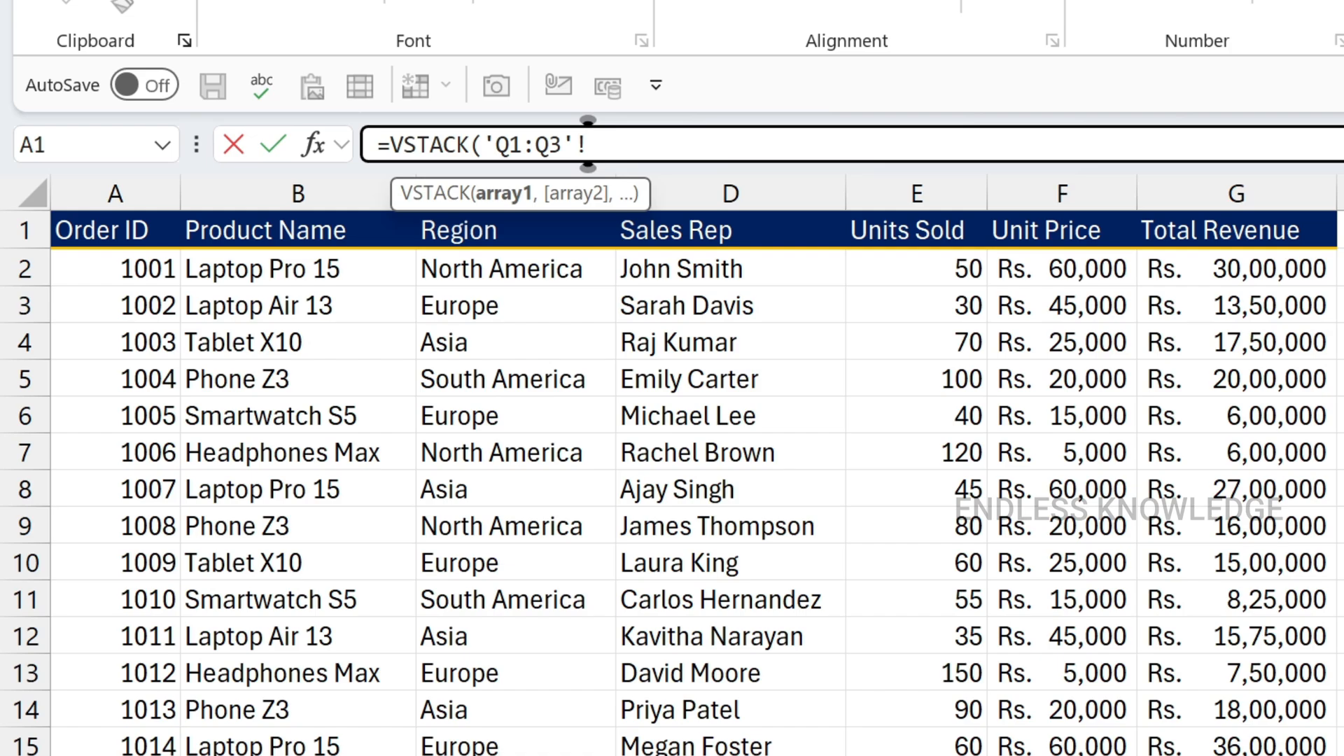
text(a2:g46)
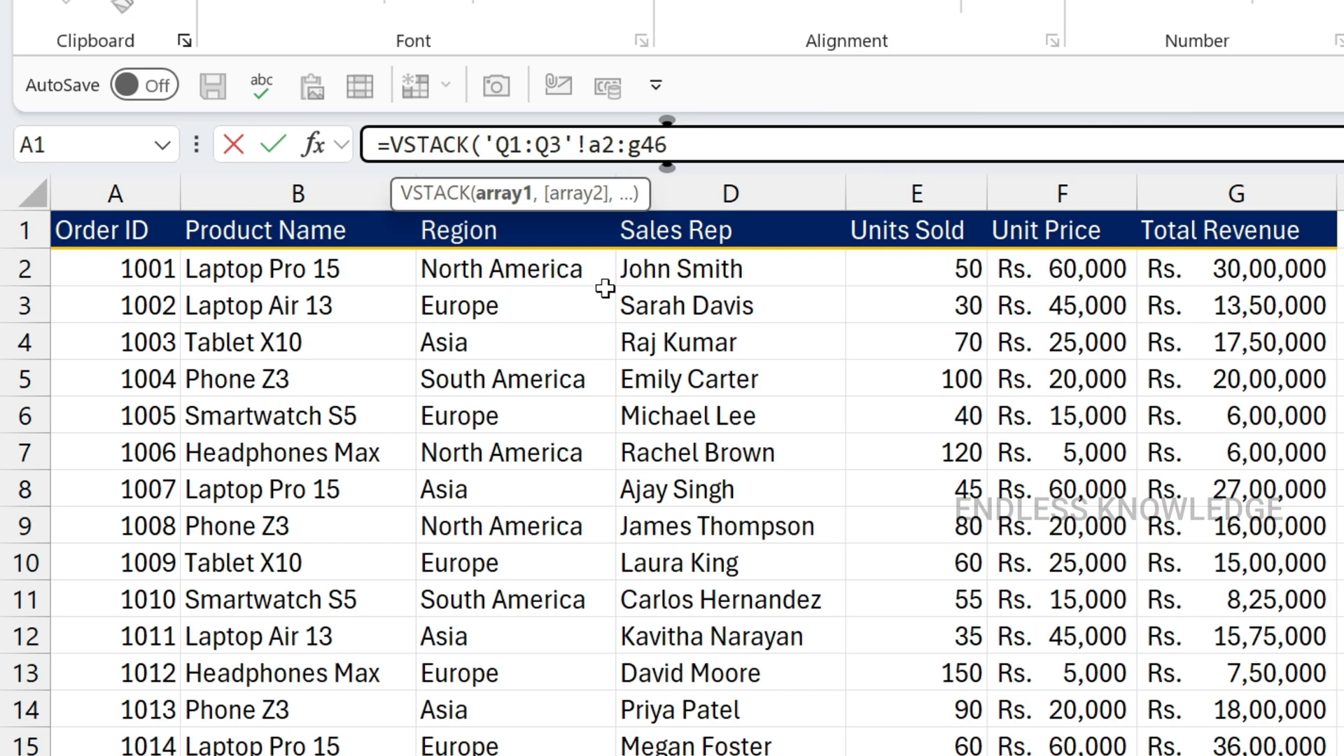
text())
key(Return)
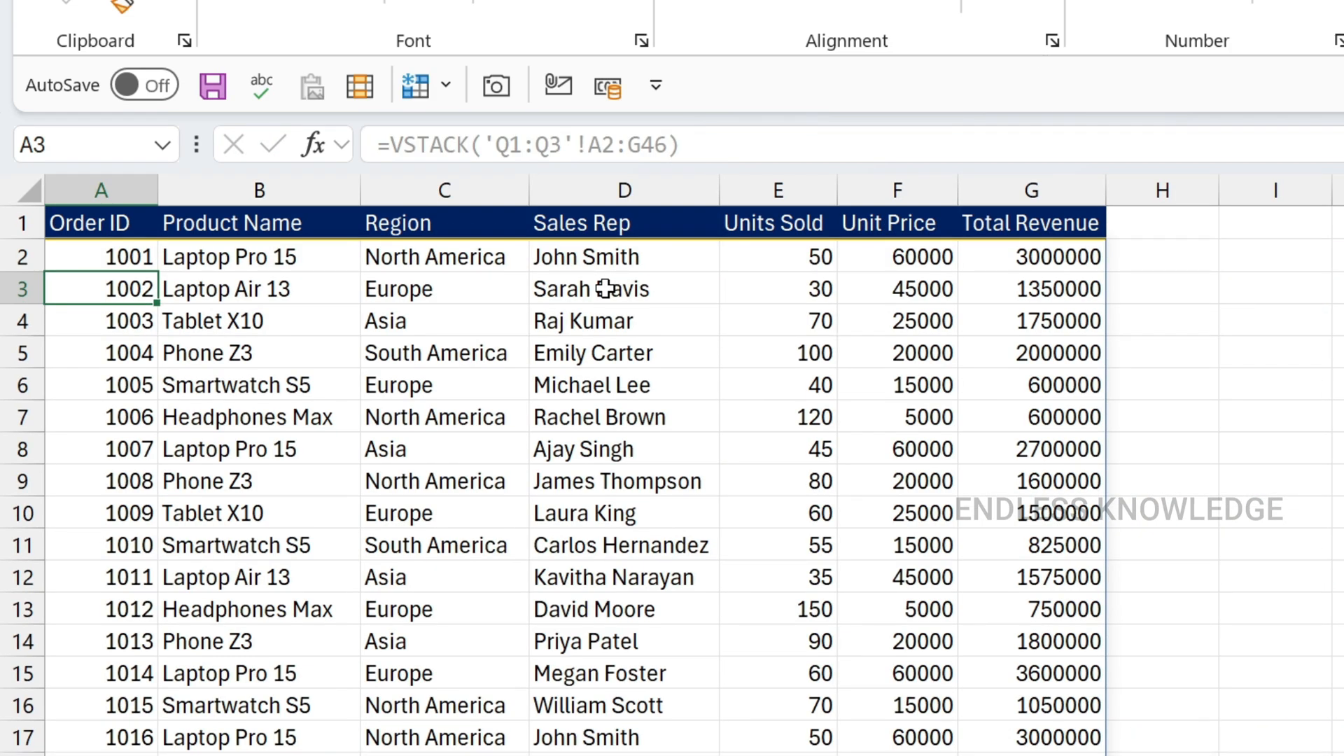
Examine the formula in A2 and the stacked records on the Summary sheet down to the last row
click(133, 259)
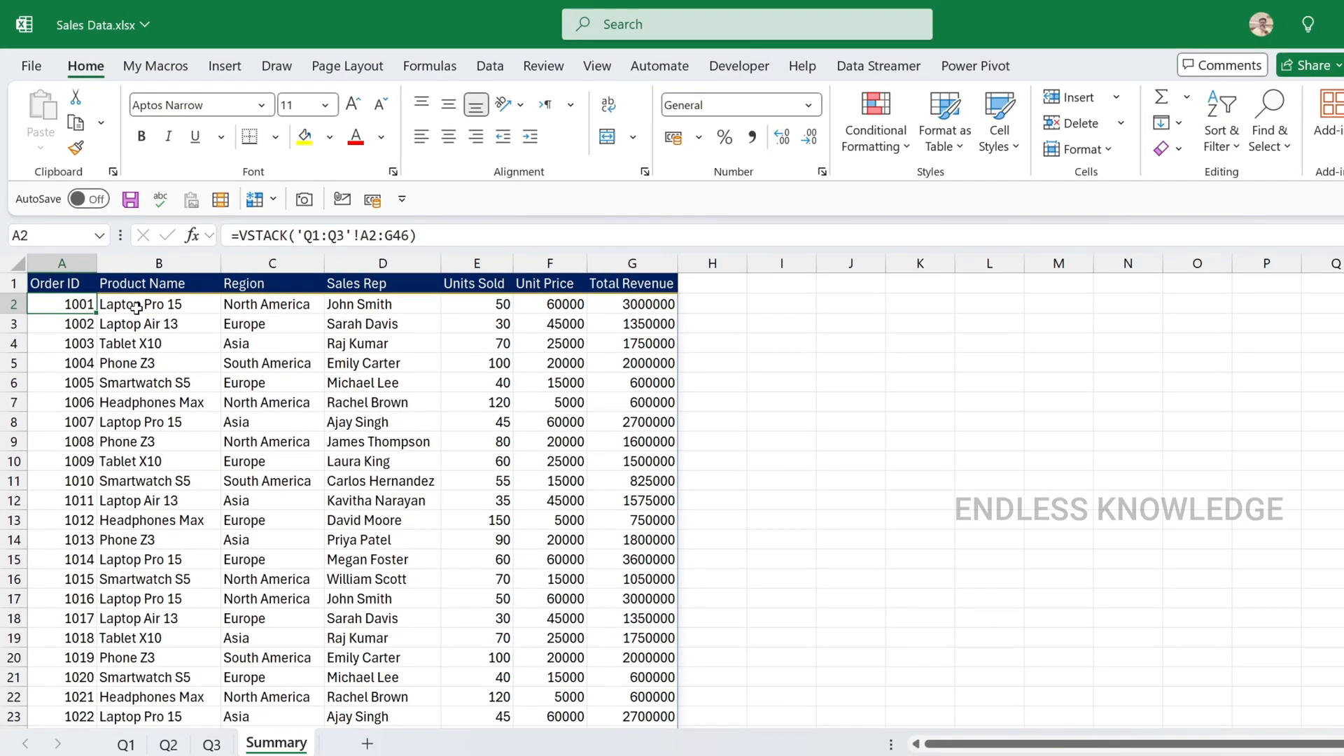
scroll(136, 308, down, 20)
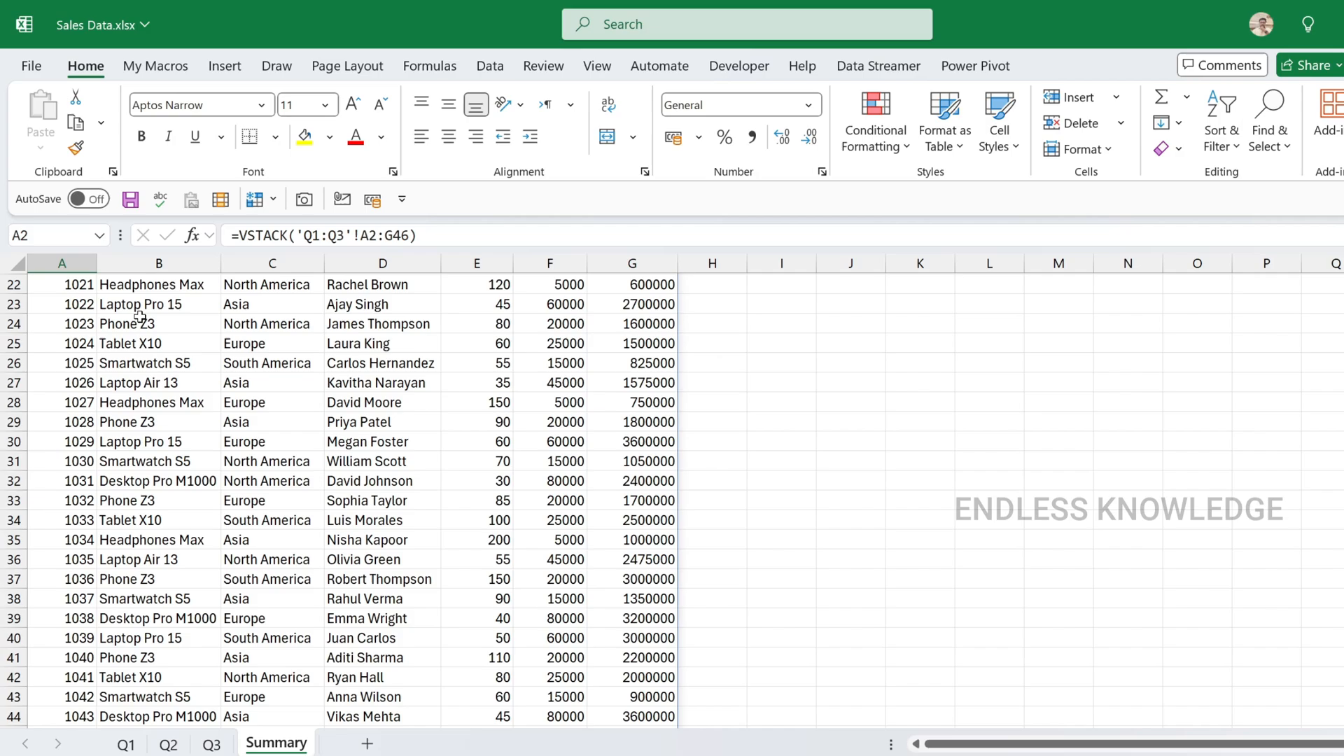
scroll(140, 322, down, 9)
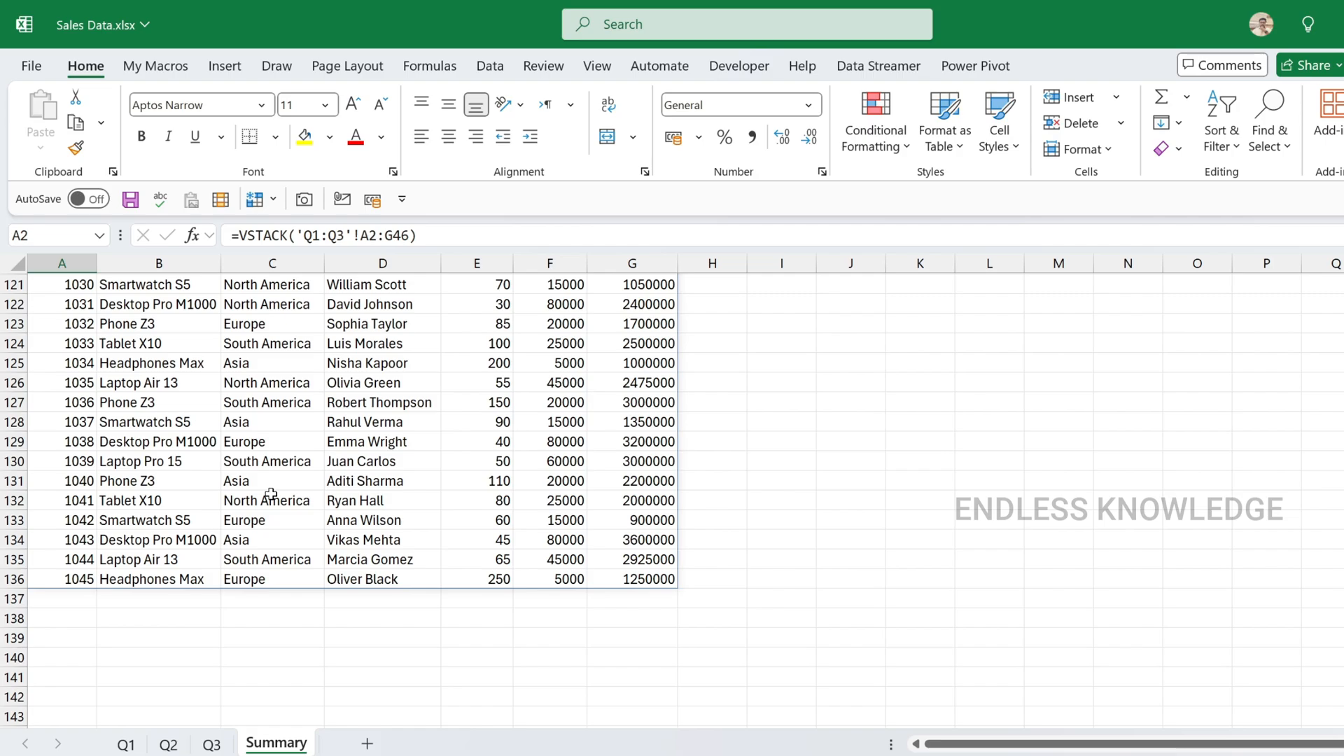
scroll(271, 490, up, 20)
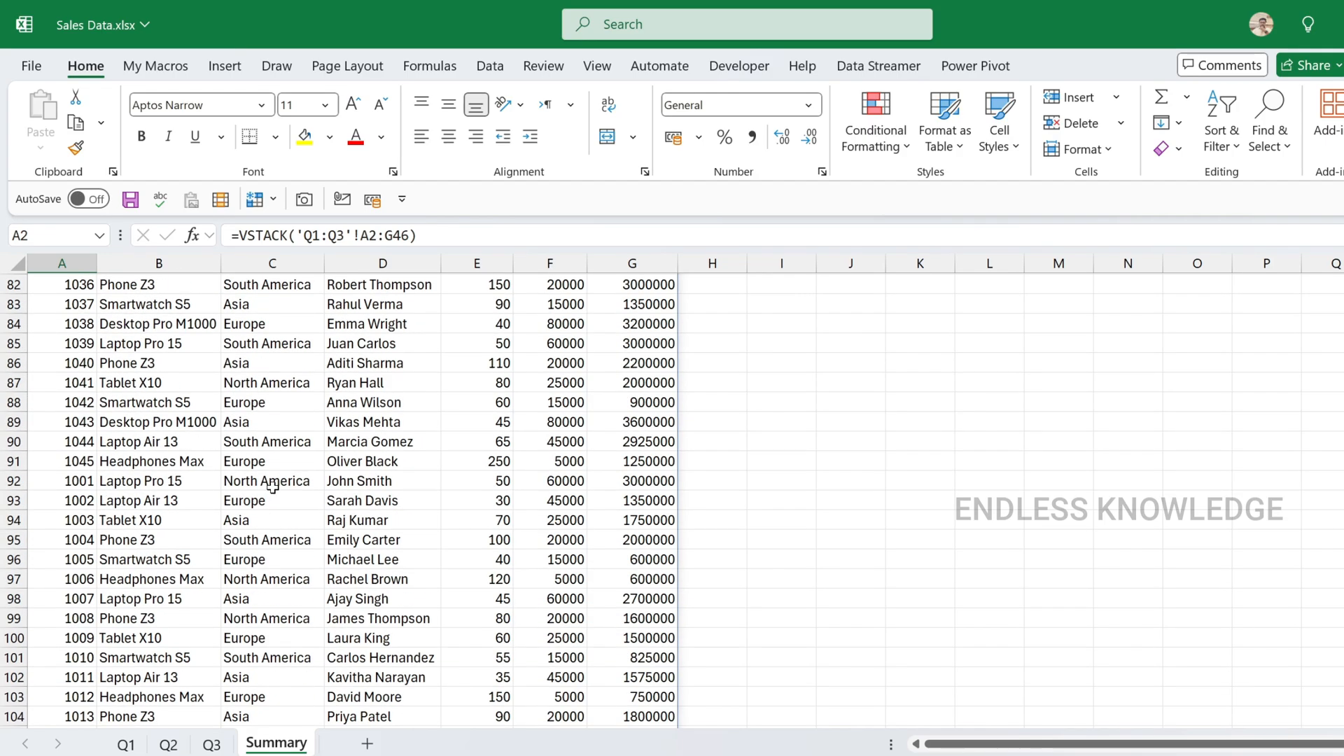
scroll(272, 487, up, 14)
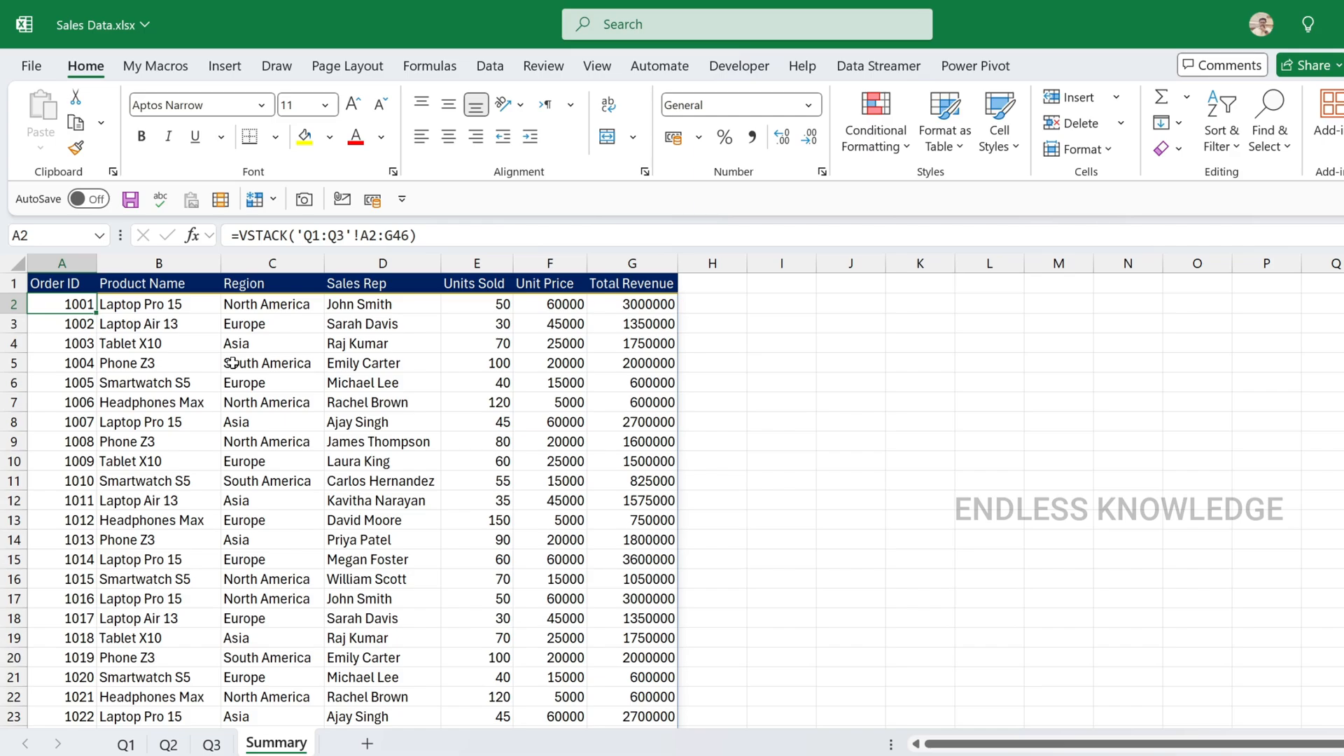
Add two records in Q1 rows 47 and 48: Desktop Pro M1000, Europe, 15 units at Rs. 1,200; Smartwatch S5, Asia, 46 units at Rs. 2,500
click(126, 744)
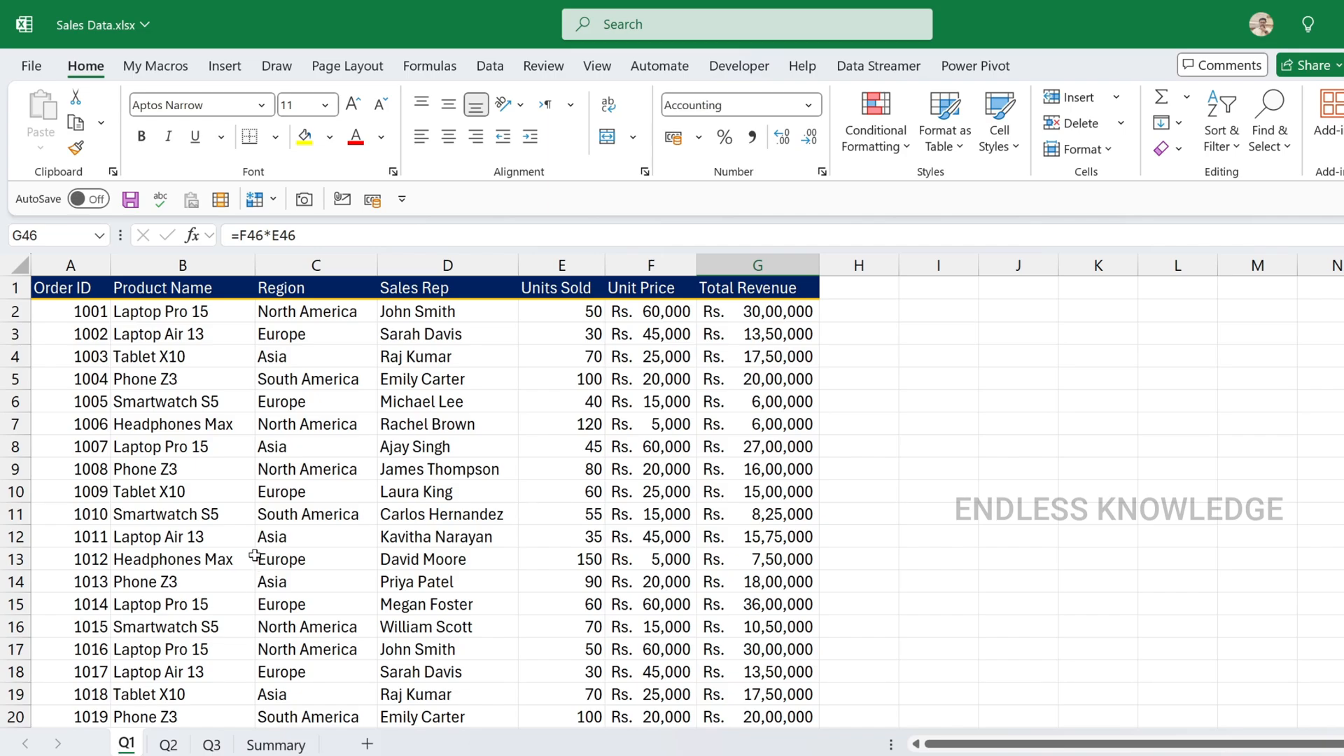
scroll(254, 552, down, 9)
scroll(254, 553, down, 3)
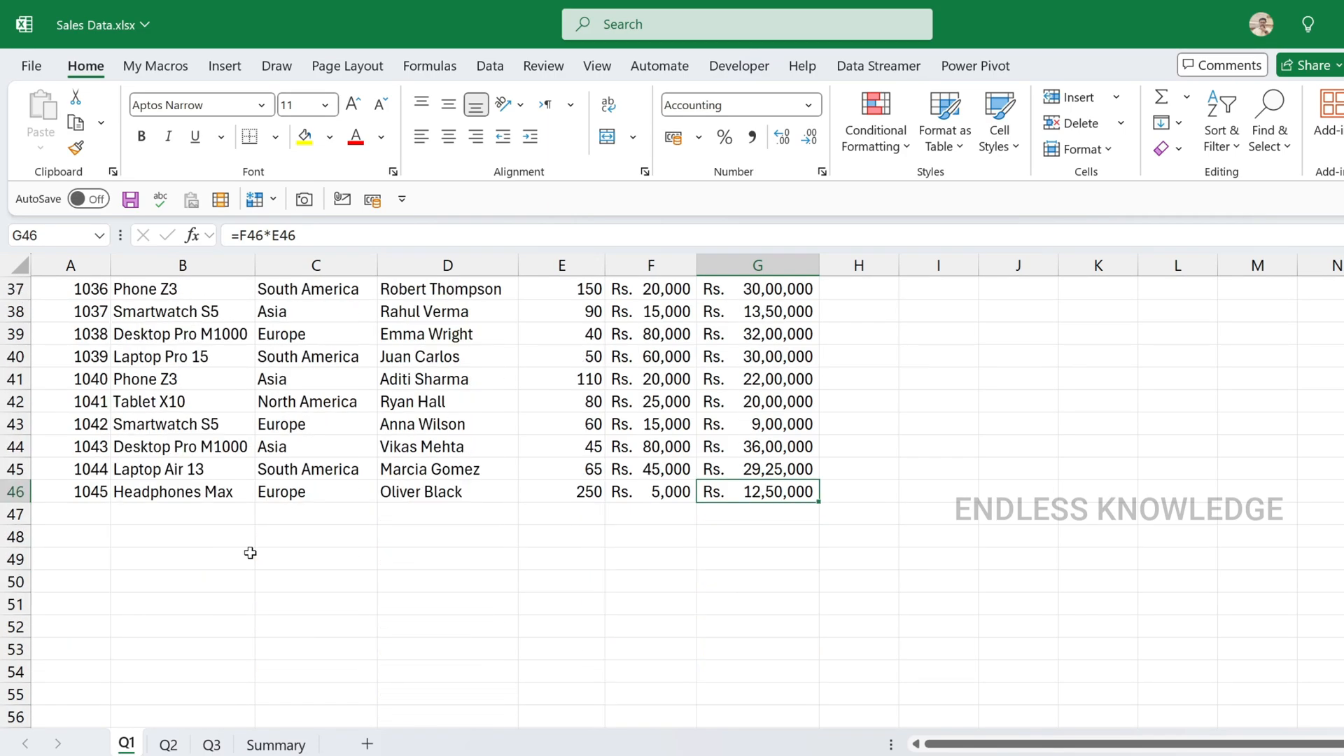
scroll(230, 567, up, 3)
scroll(230, 567, down, 2)
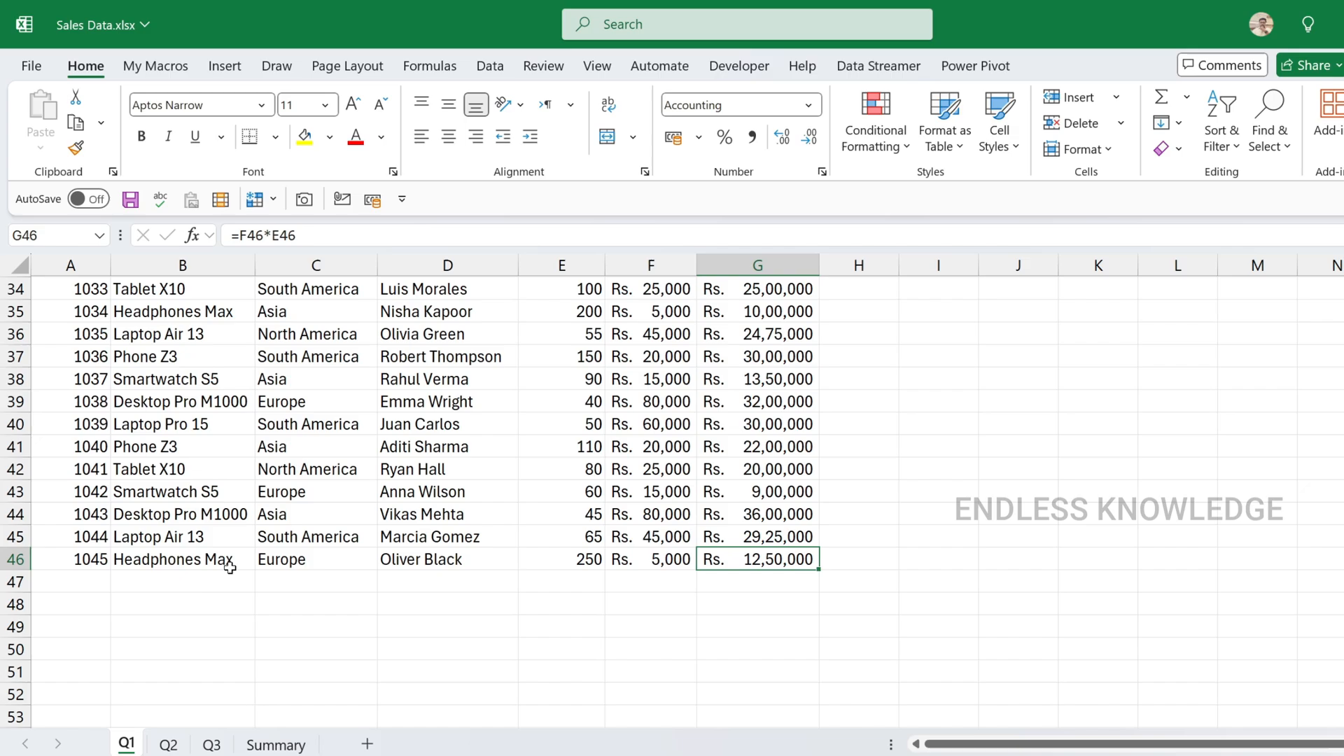
scroll(231, 567, up, 2)
scroll(235, 581, down, 2)
click(93, 585)
text(1046	Desktop Pro M1000	Europe	George	15	Rs. 1,200	Rs. 18,000 1047	Smartwatch S5	Asia	Williams	46	Rs. 2,500	Rs. 1,15,000)
drag(105, 584, 728, 598)
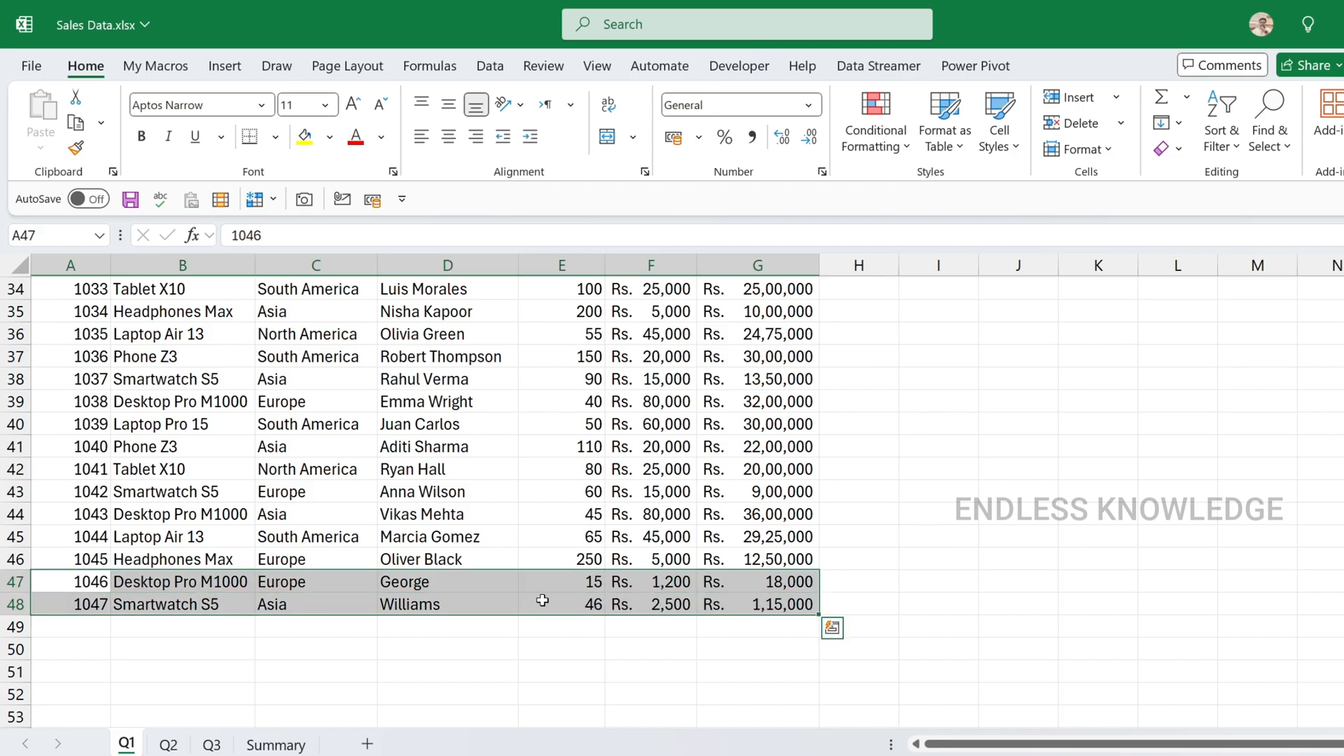
click(500, 595)
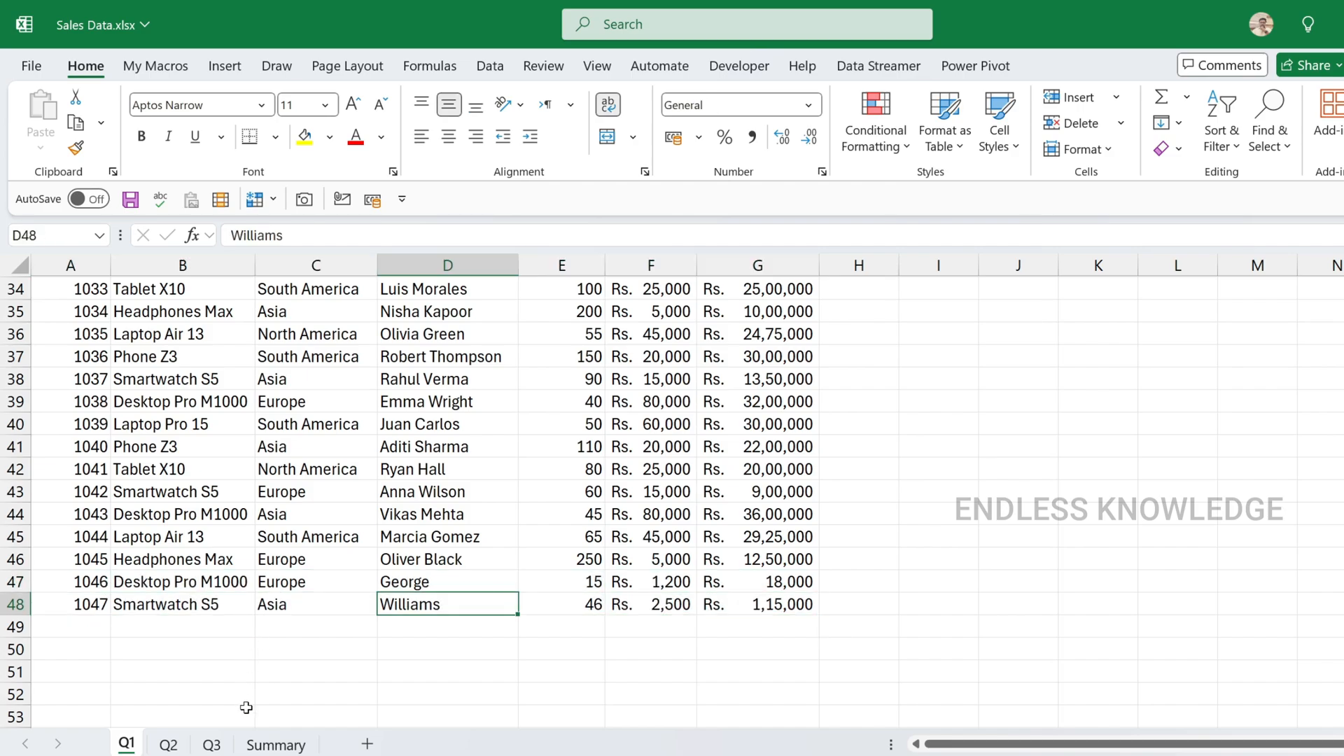
Check the Summary sheet around rows 45 to 47 for the two records added to Q1
click(276, 744)
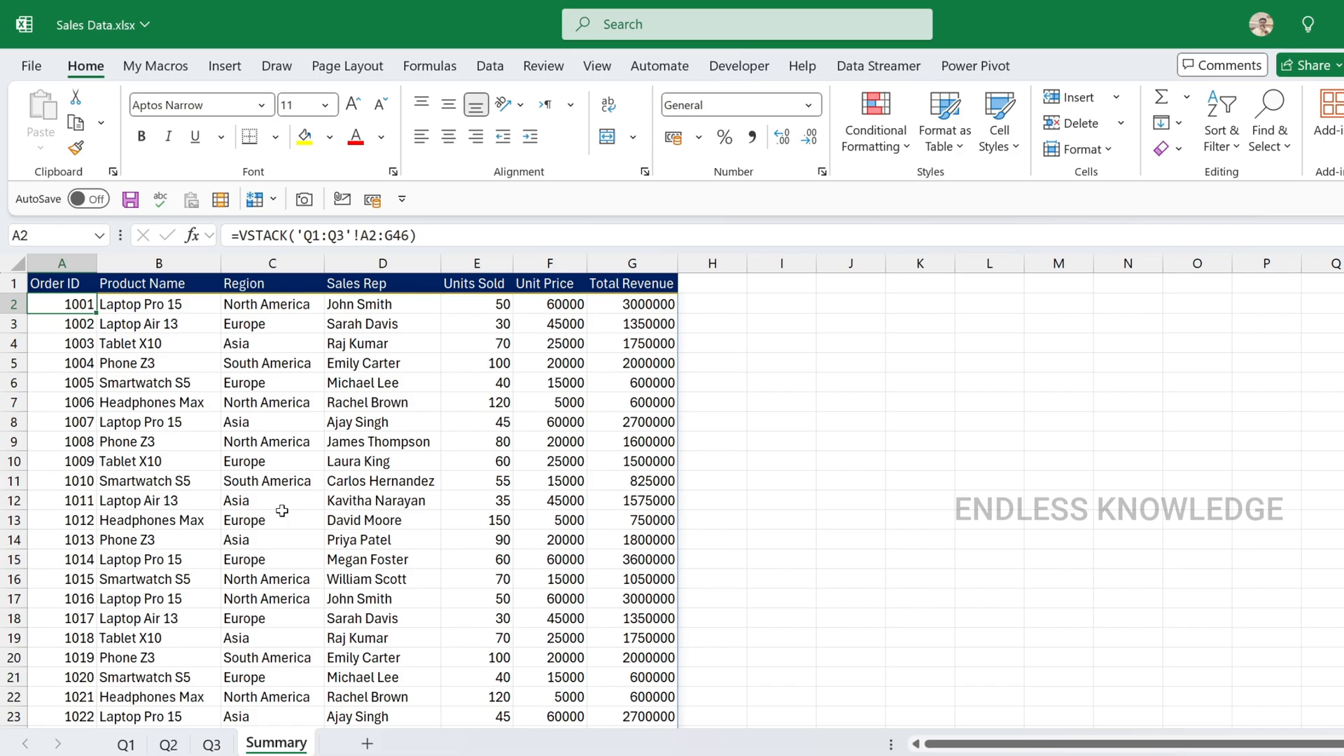
scroll(282, 511, down, 8)
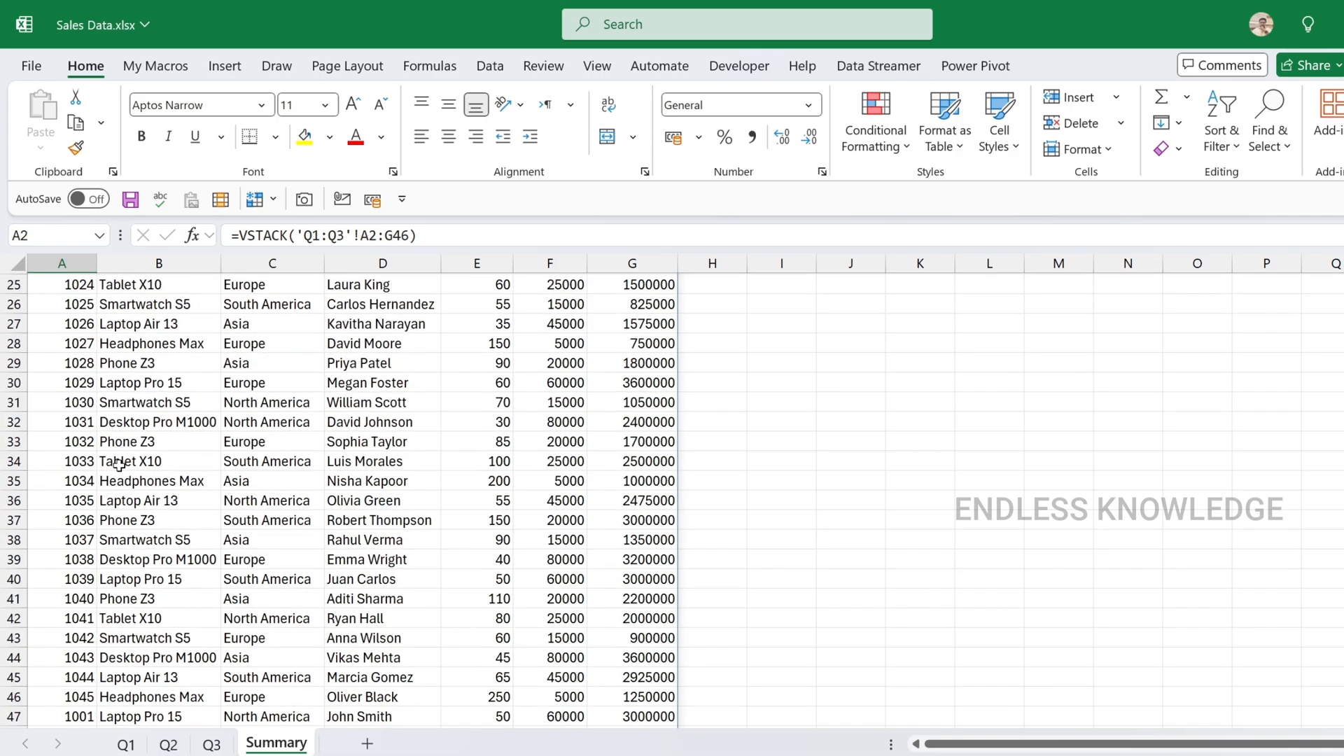
scroll(119, 463, down, 4)
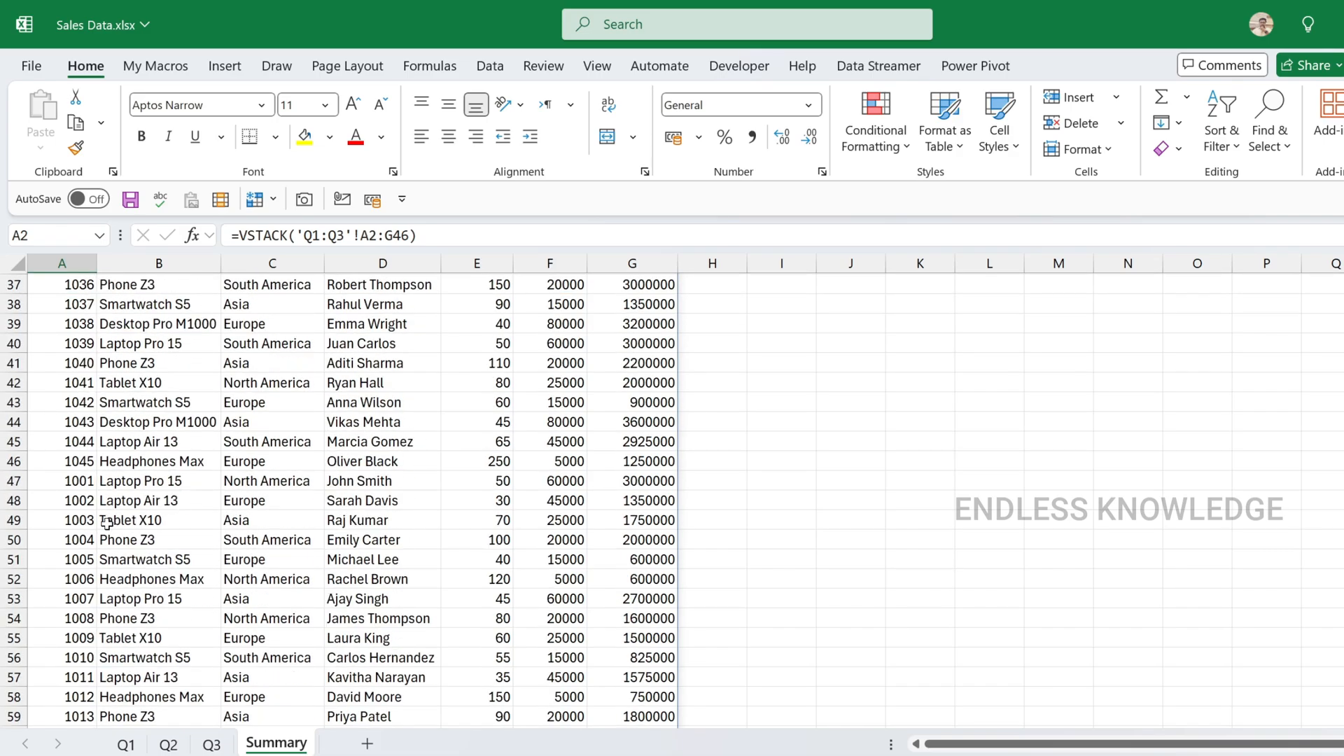
drag(82, 458, 661, 450)
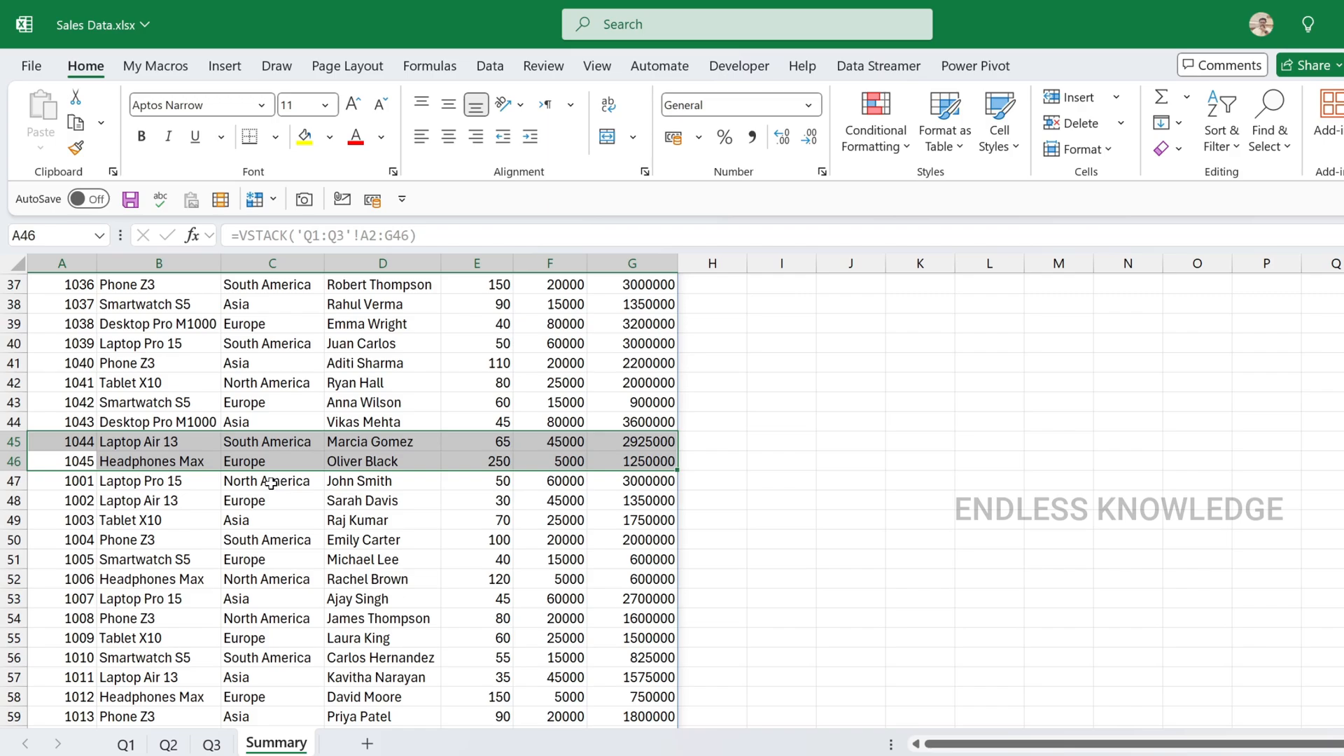
Import the workbook Sales Data.xlsx from the Desktop as an Excel workbook data source
scroll(270, 483, up, 12)
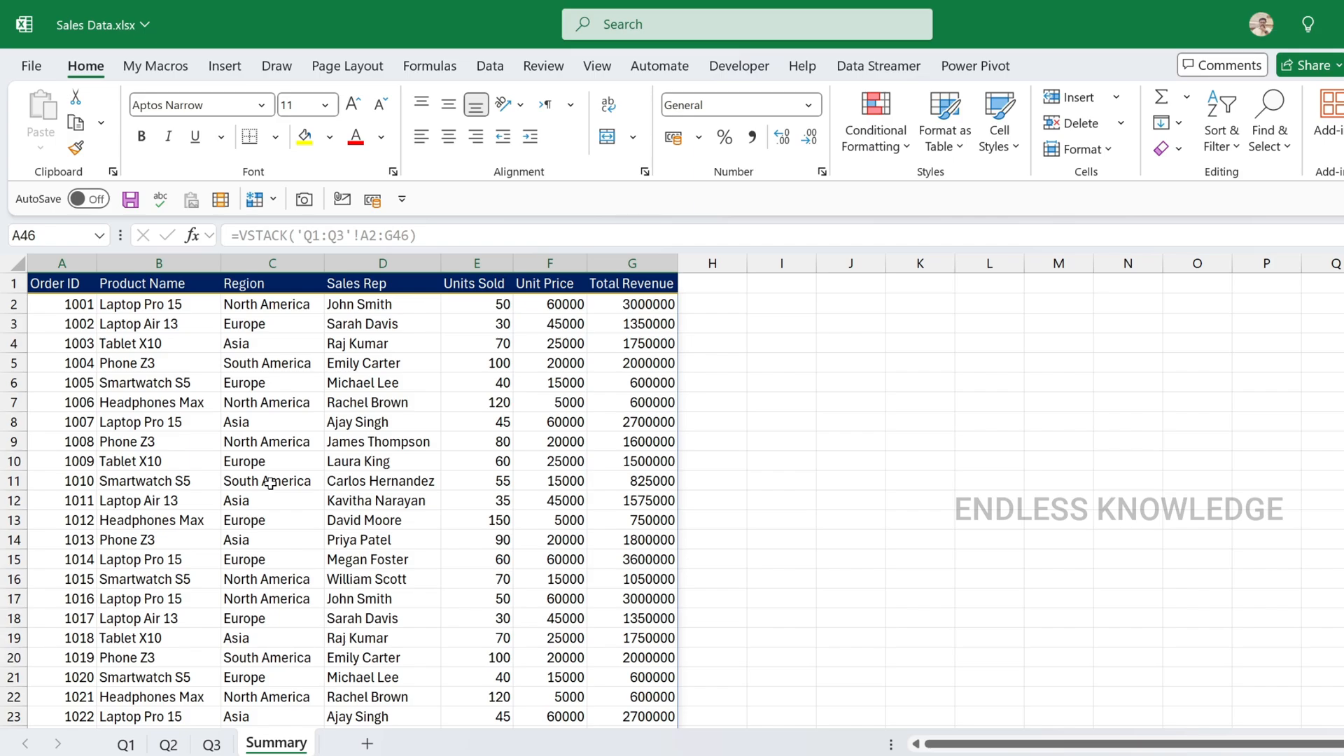
click(451, 367)
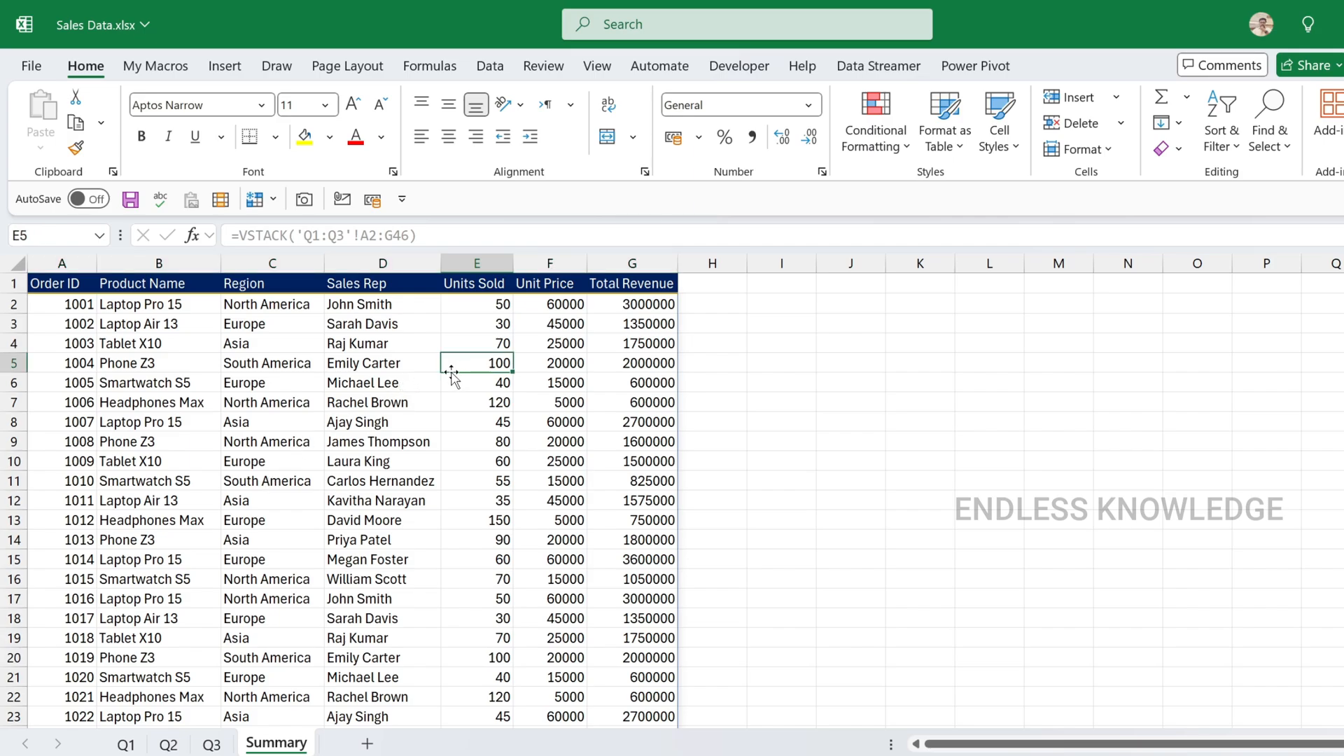
click(489, 67)
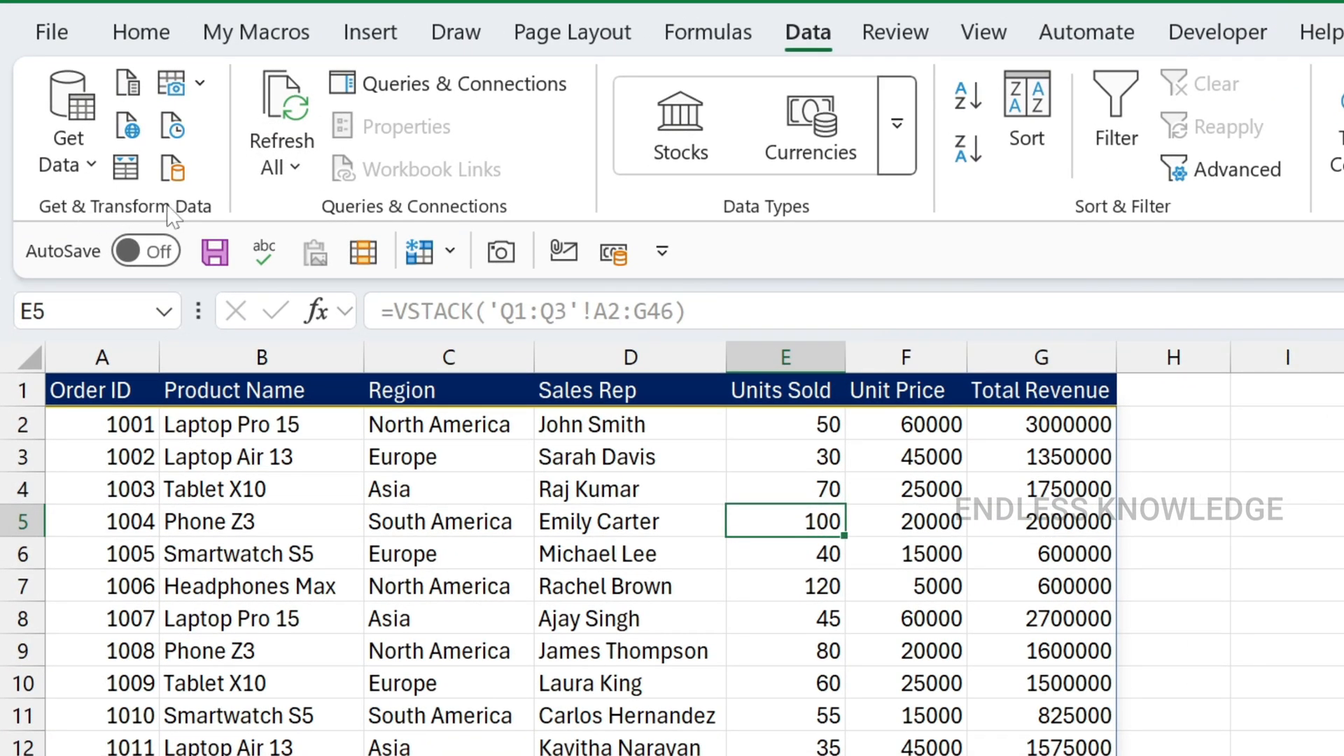
click(77, 162)
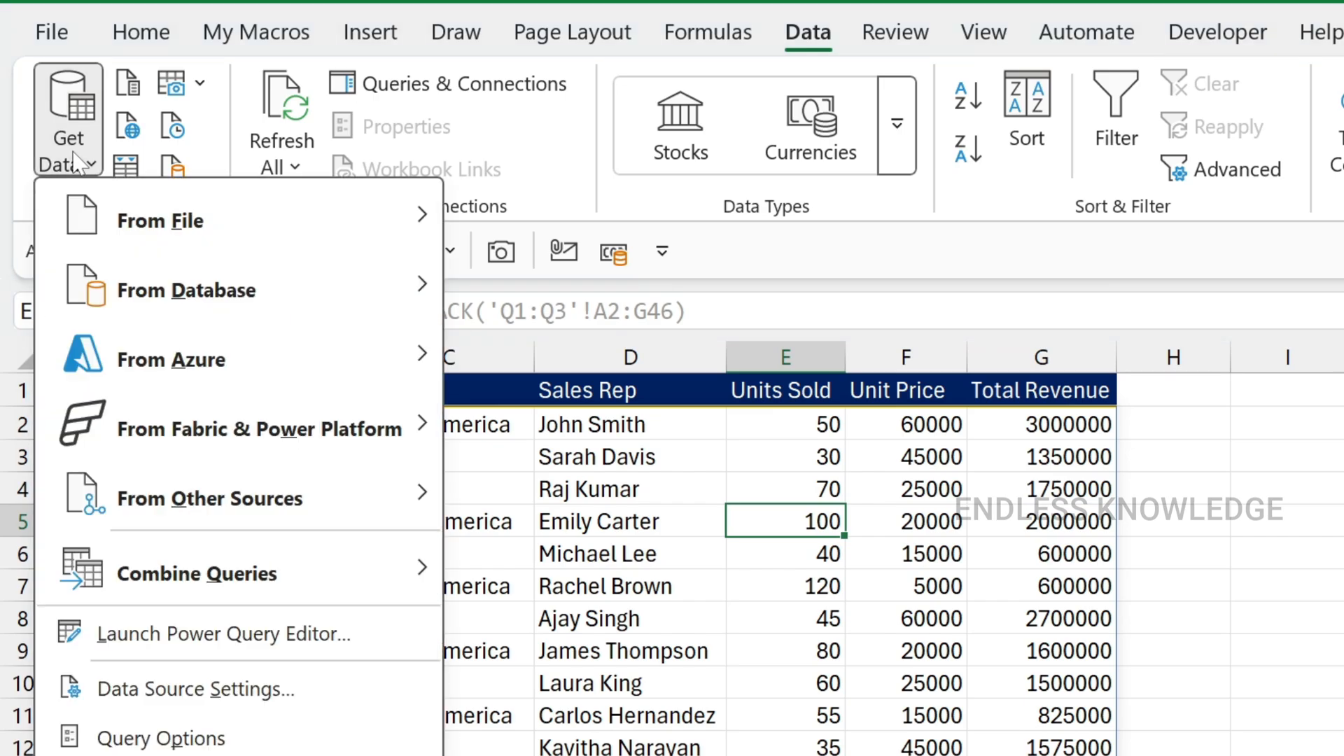
mouse_move(210, 219)
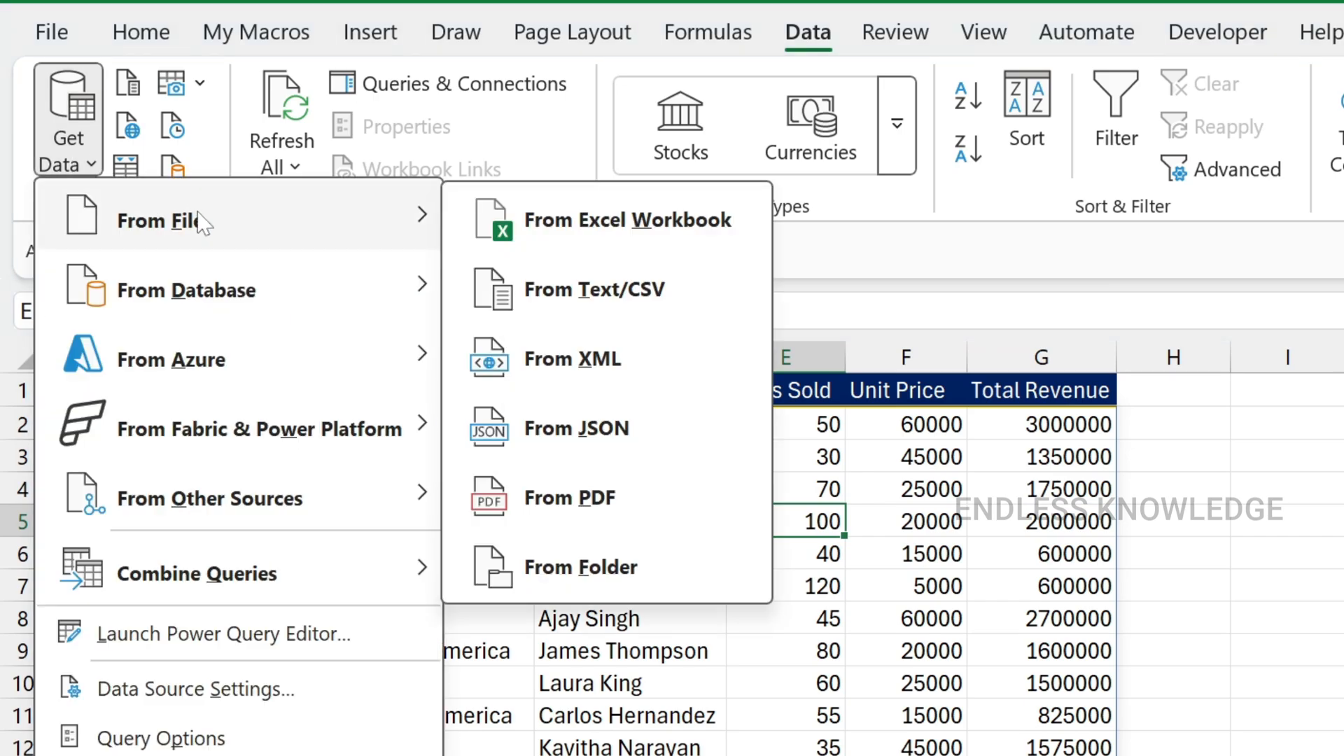
click(558, 224)
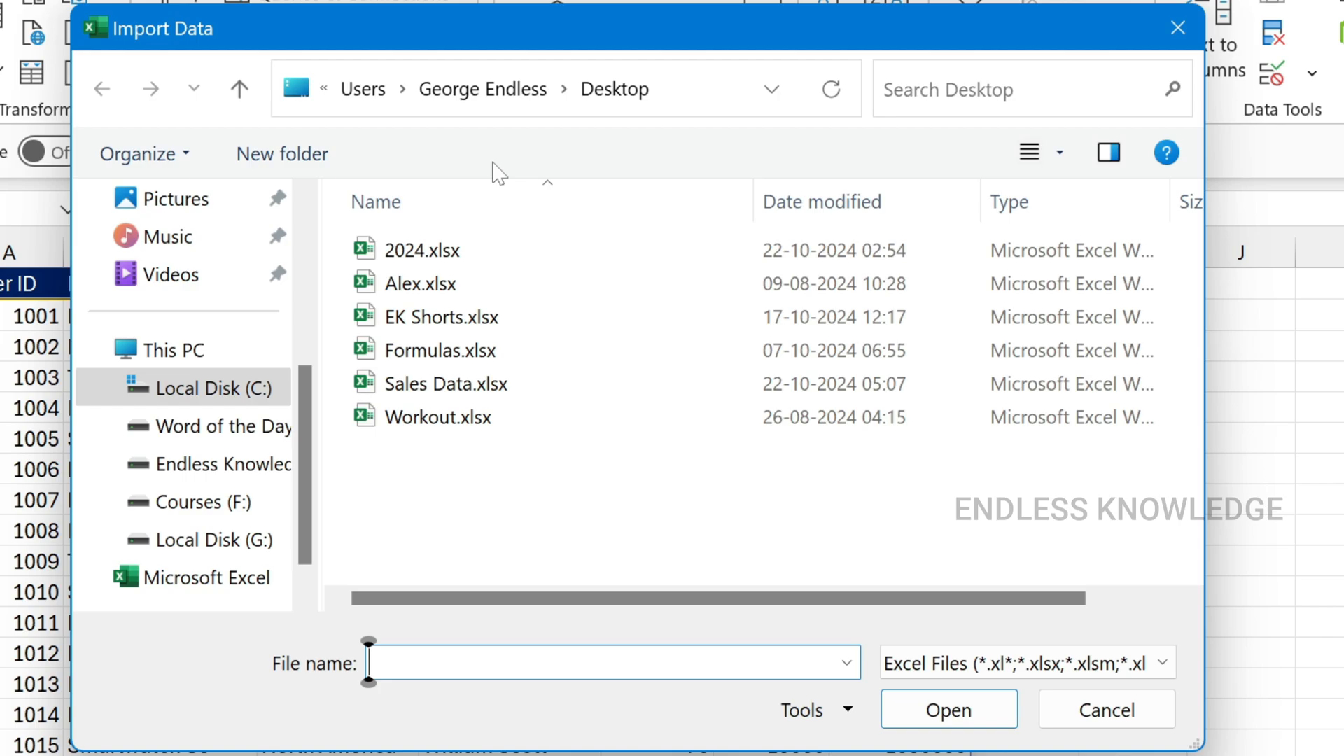
click(463, 391)
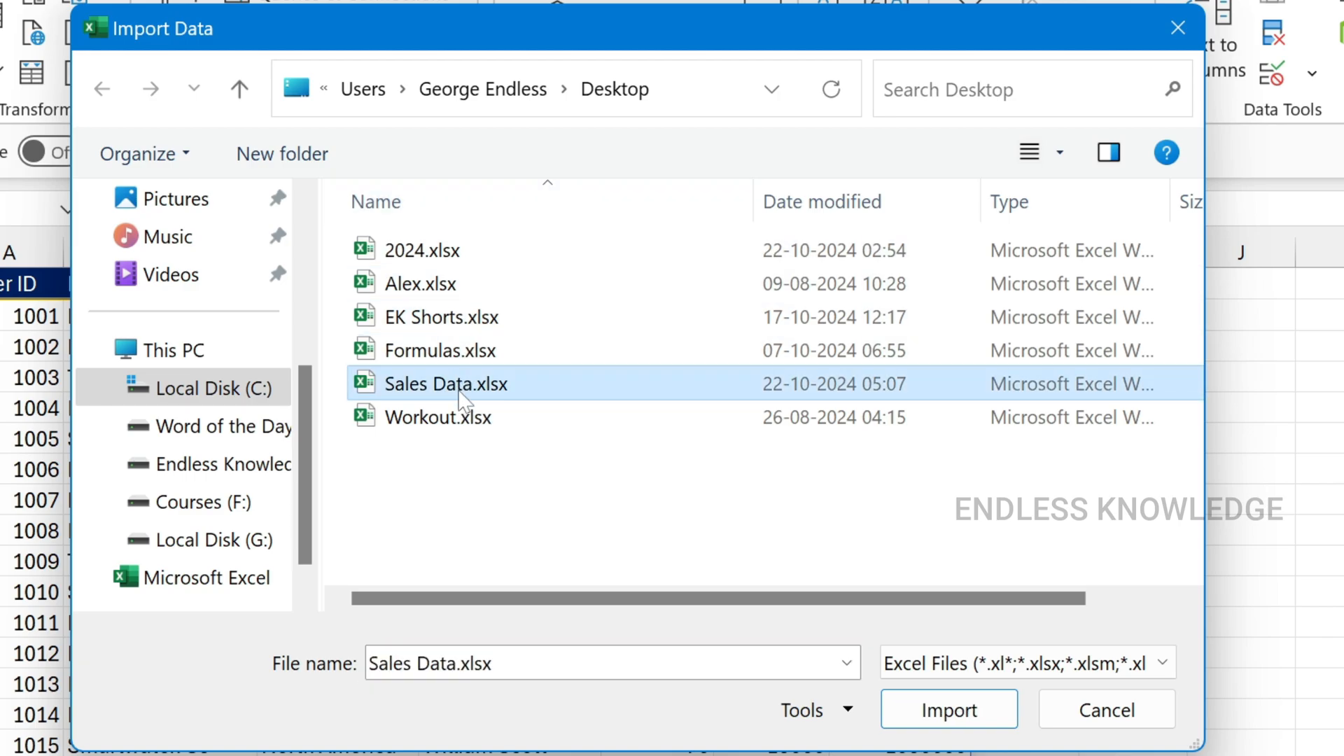
click(917, 714)
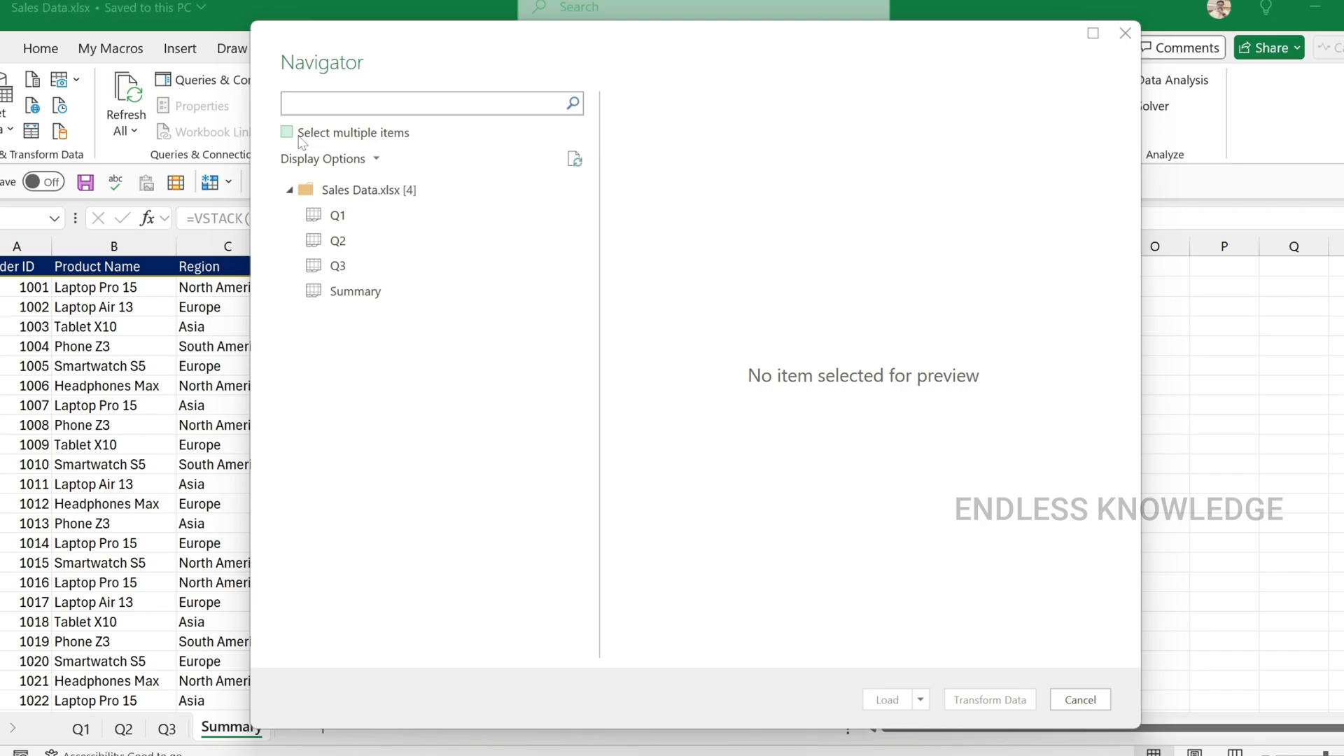
Select the sheets Q1, Q2 and Q3 from the imported workbook and open them for transformation in Power Query Editor
click(287, 133)
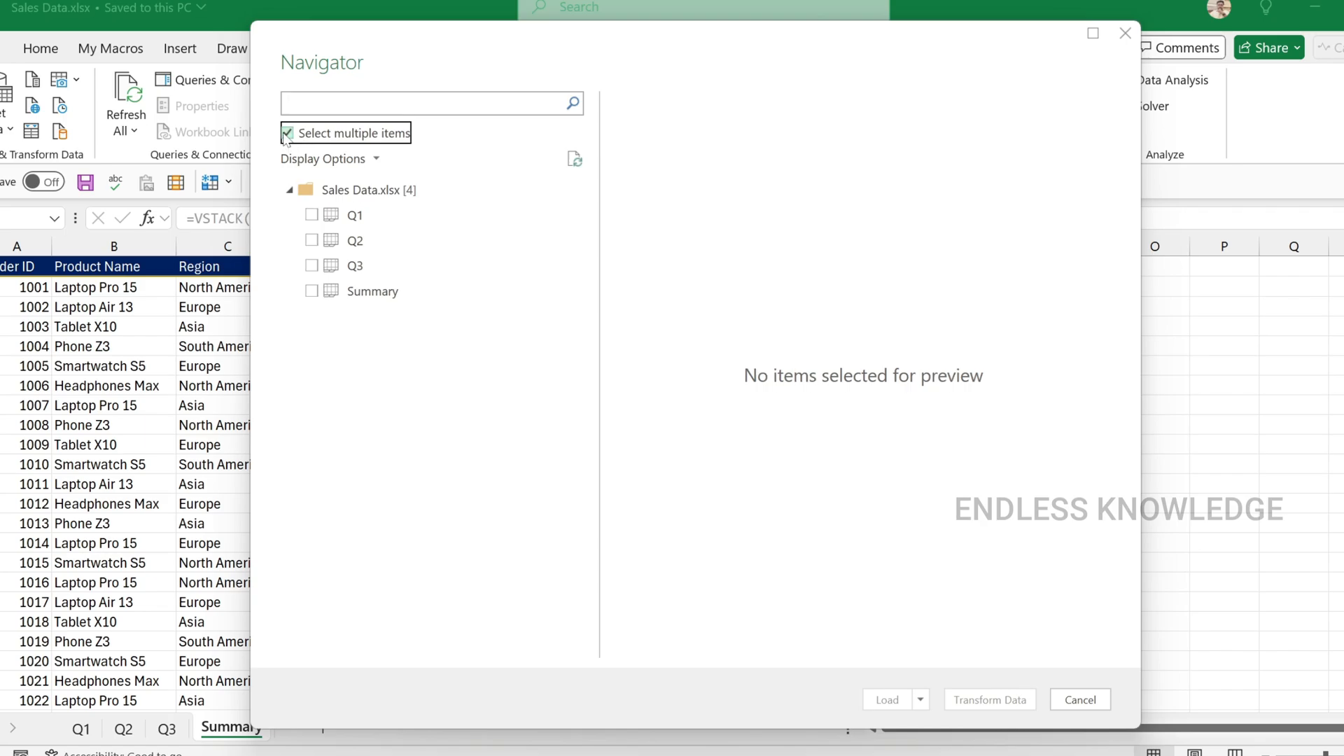
click(311, 215)
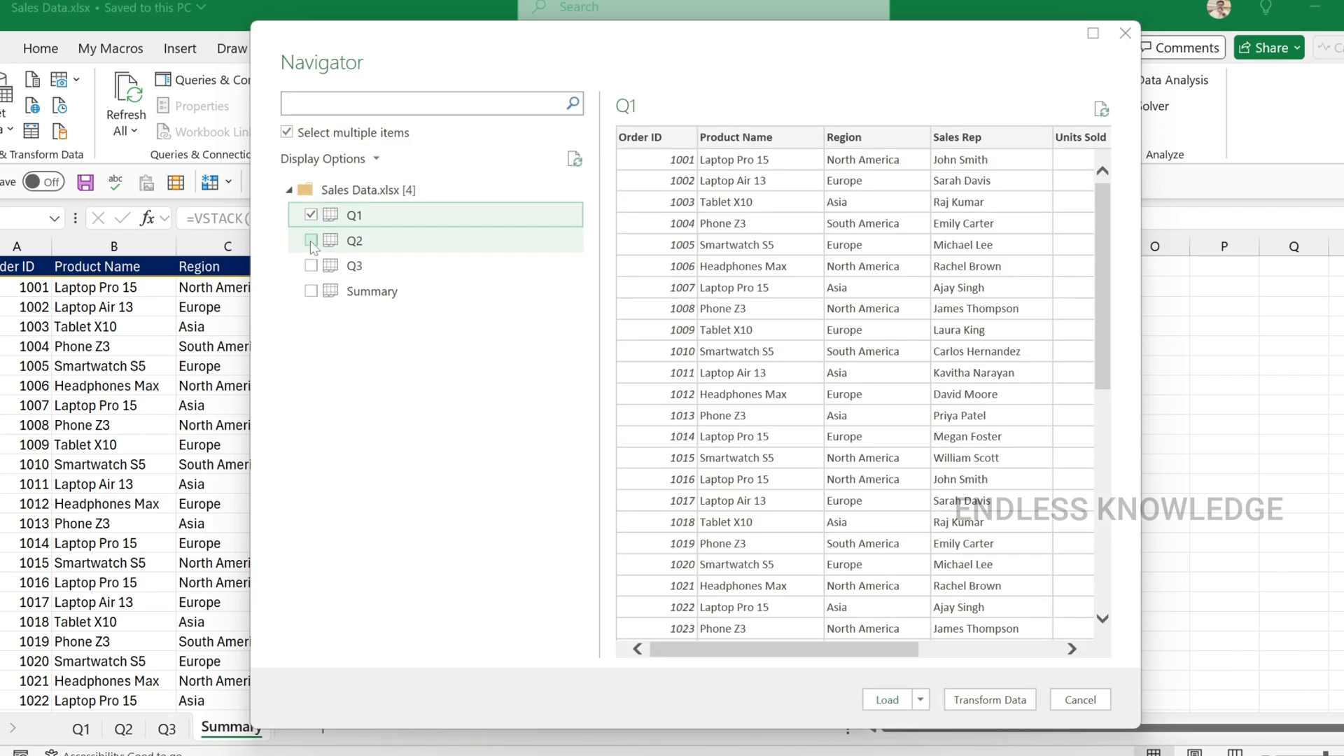
click(310, 240)
click(310, 266)
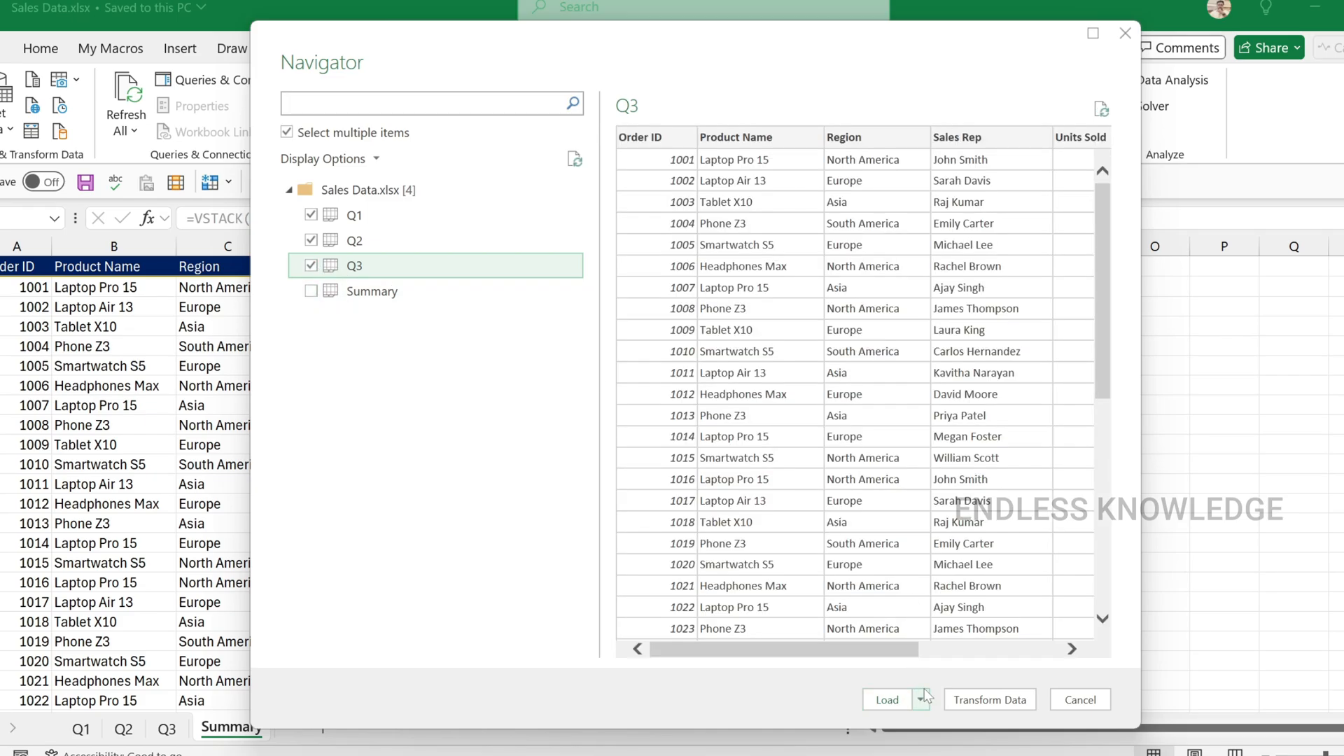
click(988, 701)
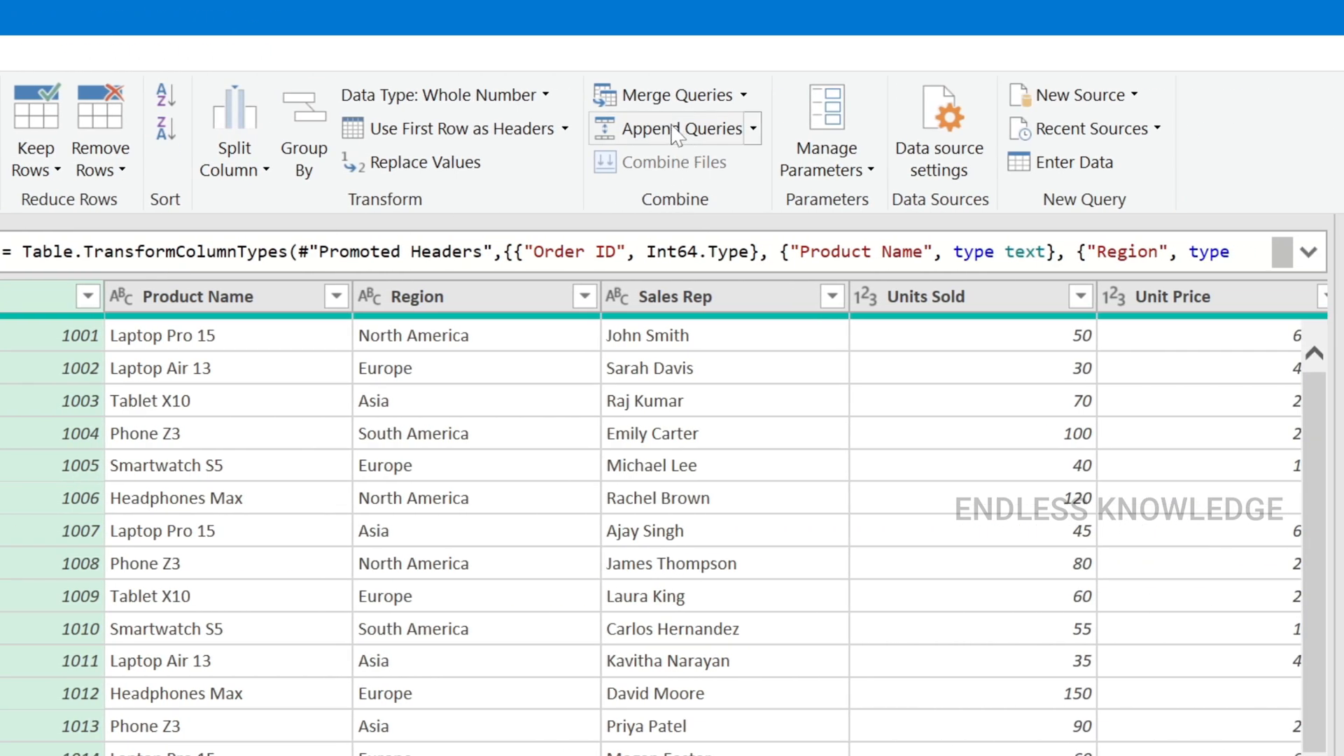
Append Q2 and Q3 to the Q1 query using the option for three or more tables
click(679, 132)
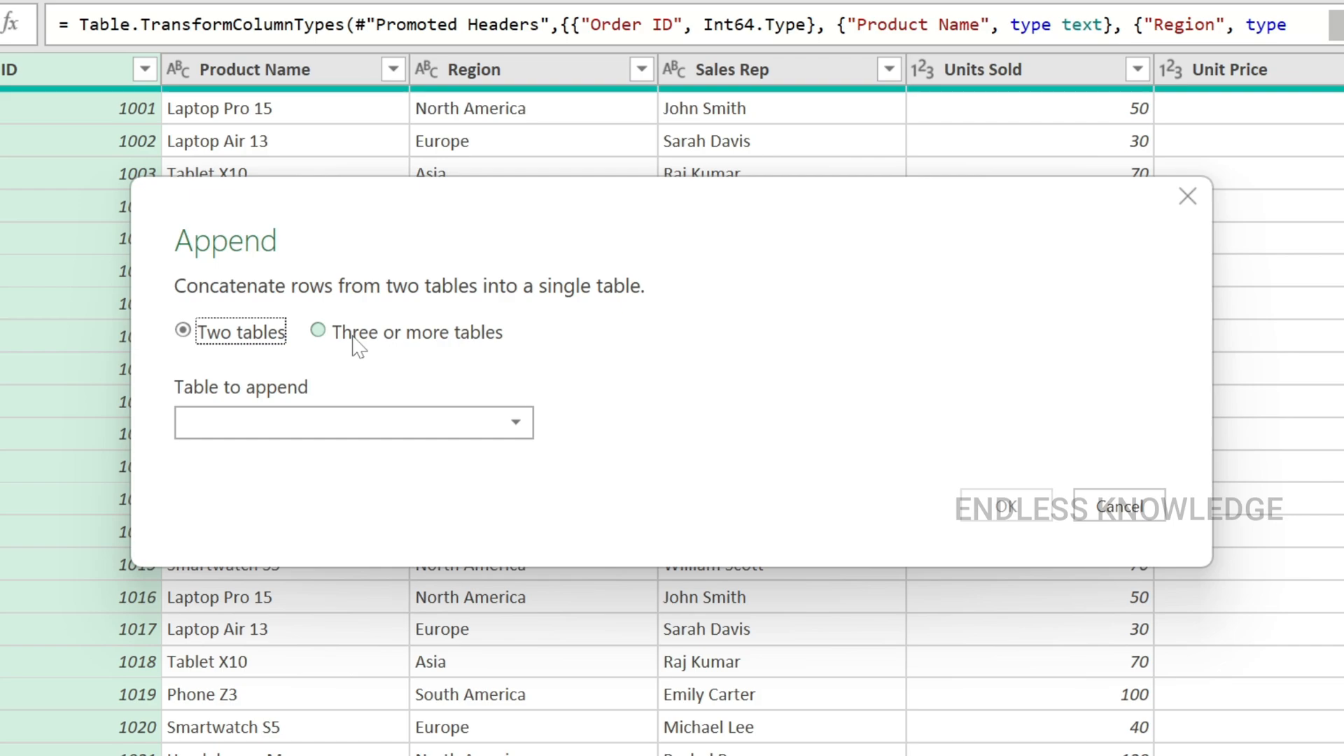
click(359, 346)
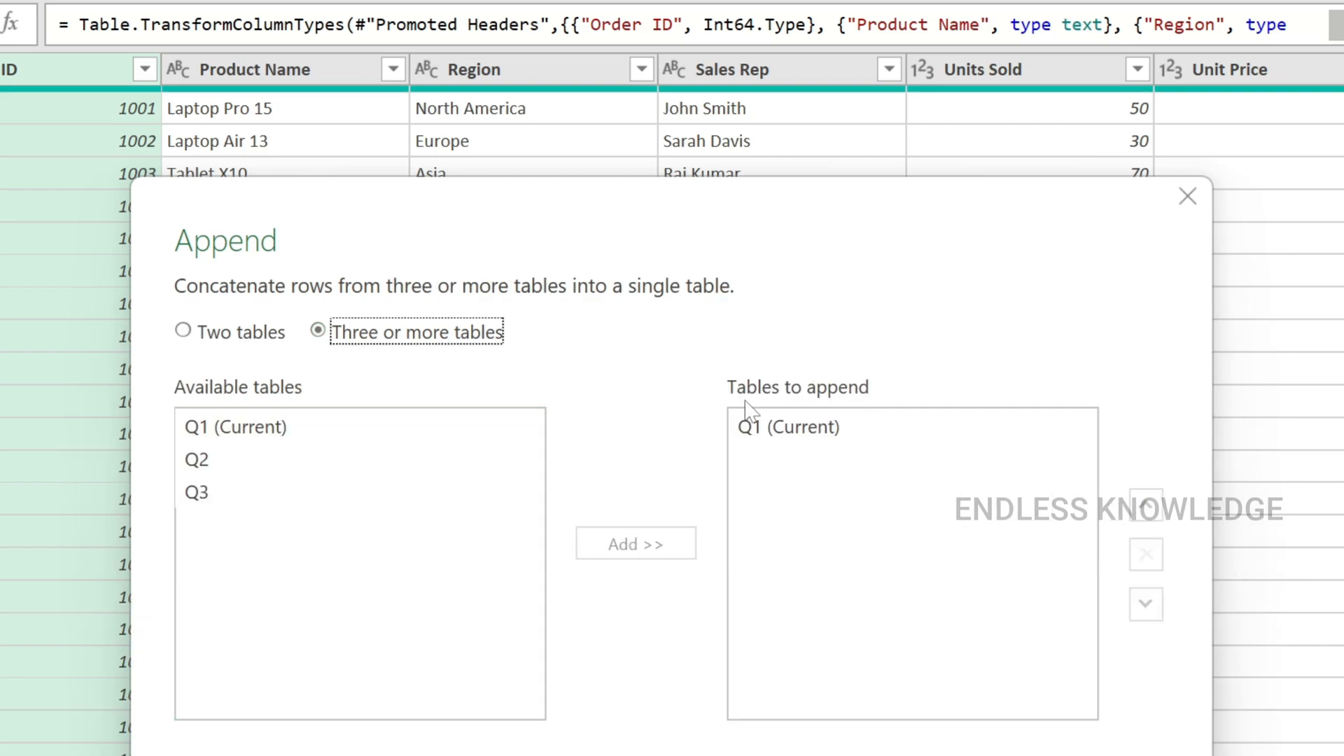
click(200, 459)
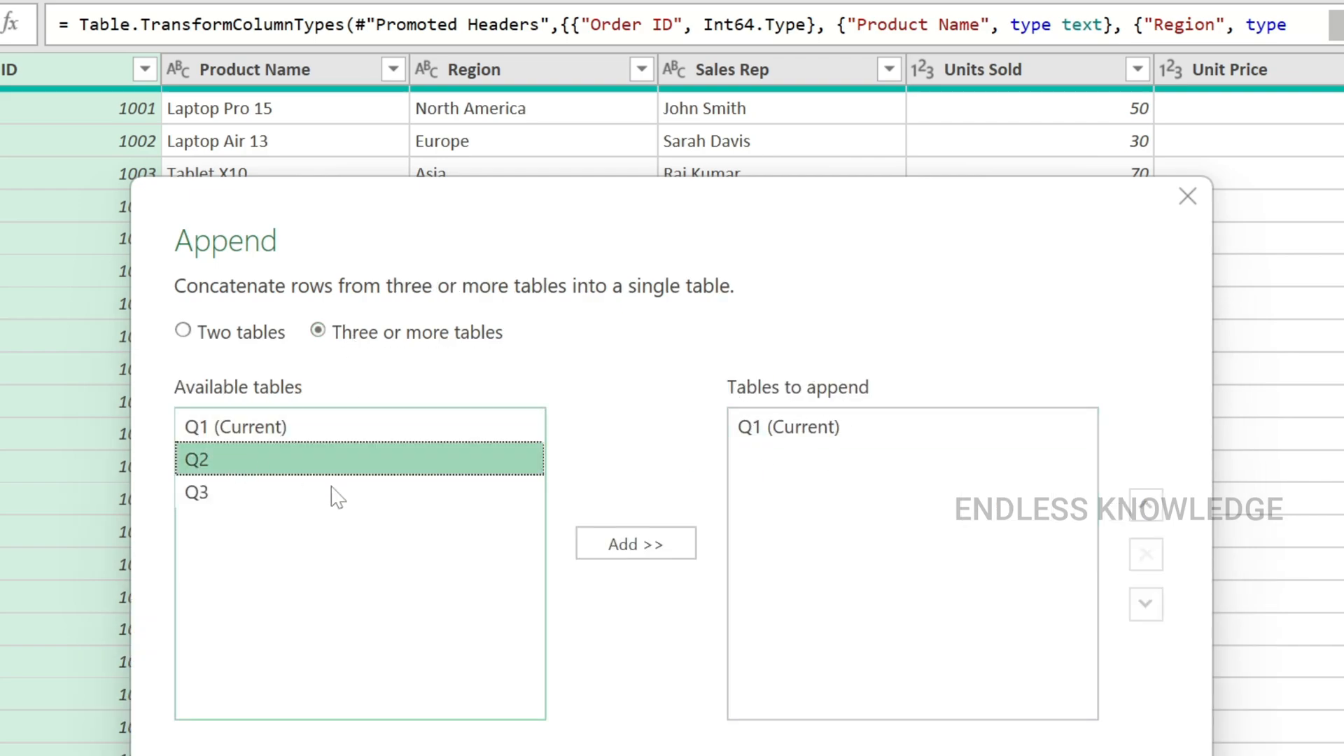
click(616, 545)
click(409, 494)
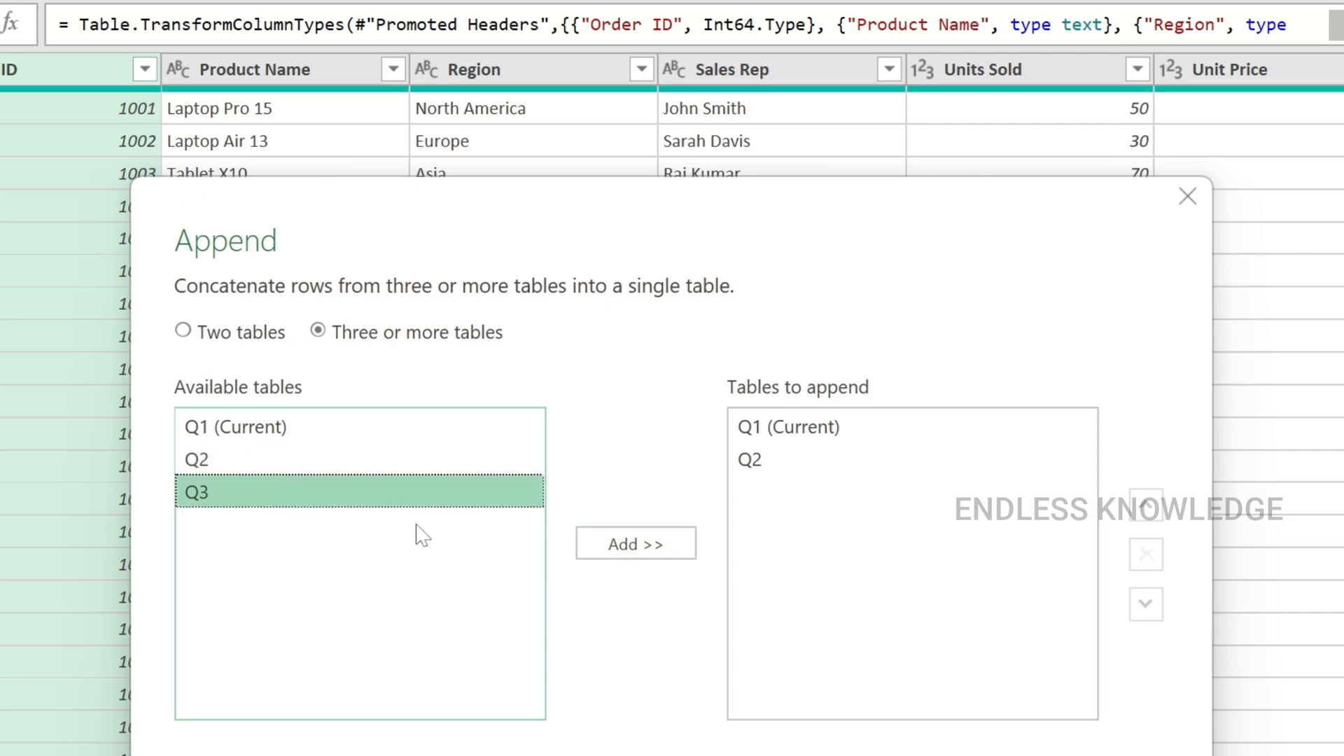
click(620, 546)
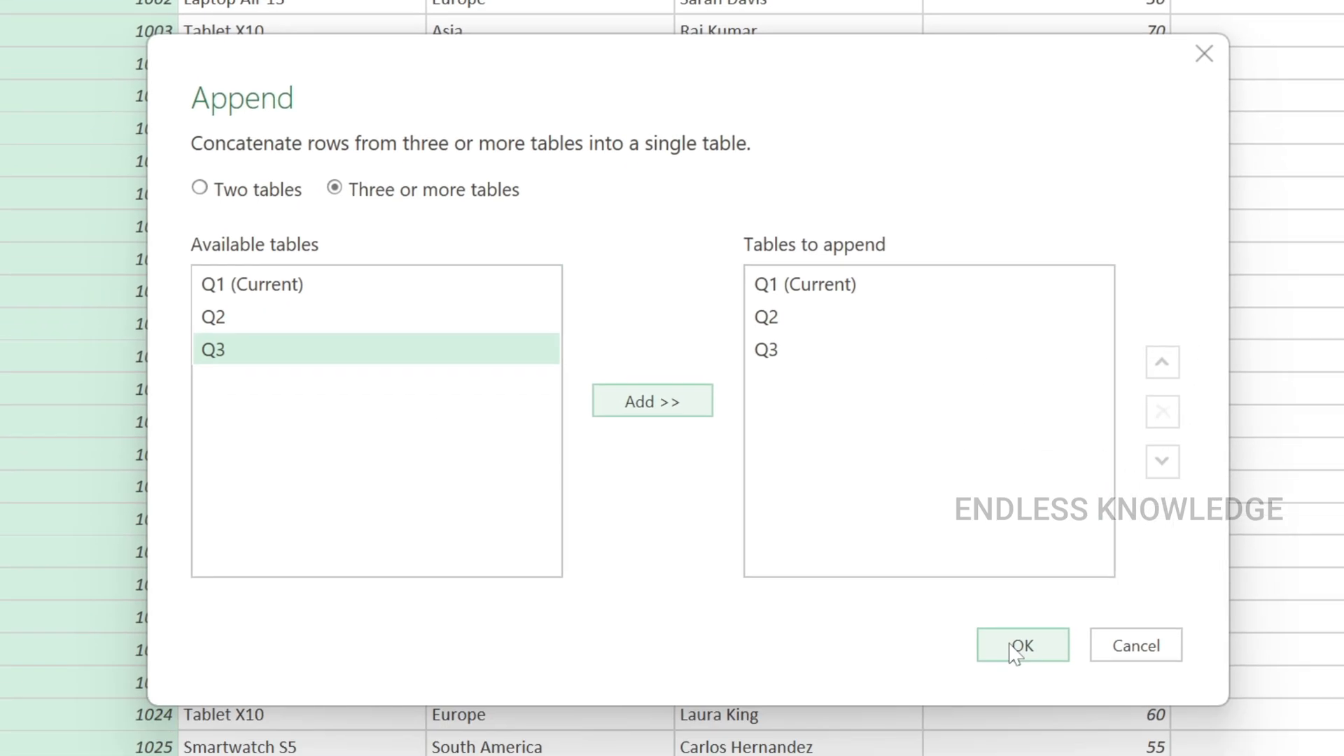
click(1011, 650)
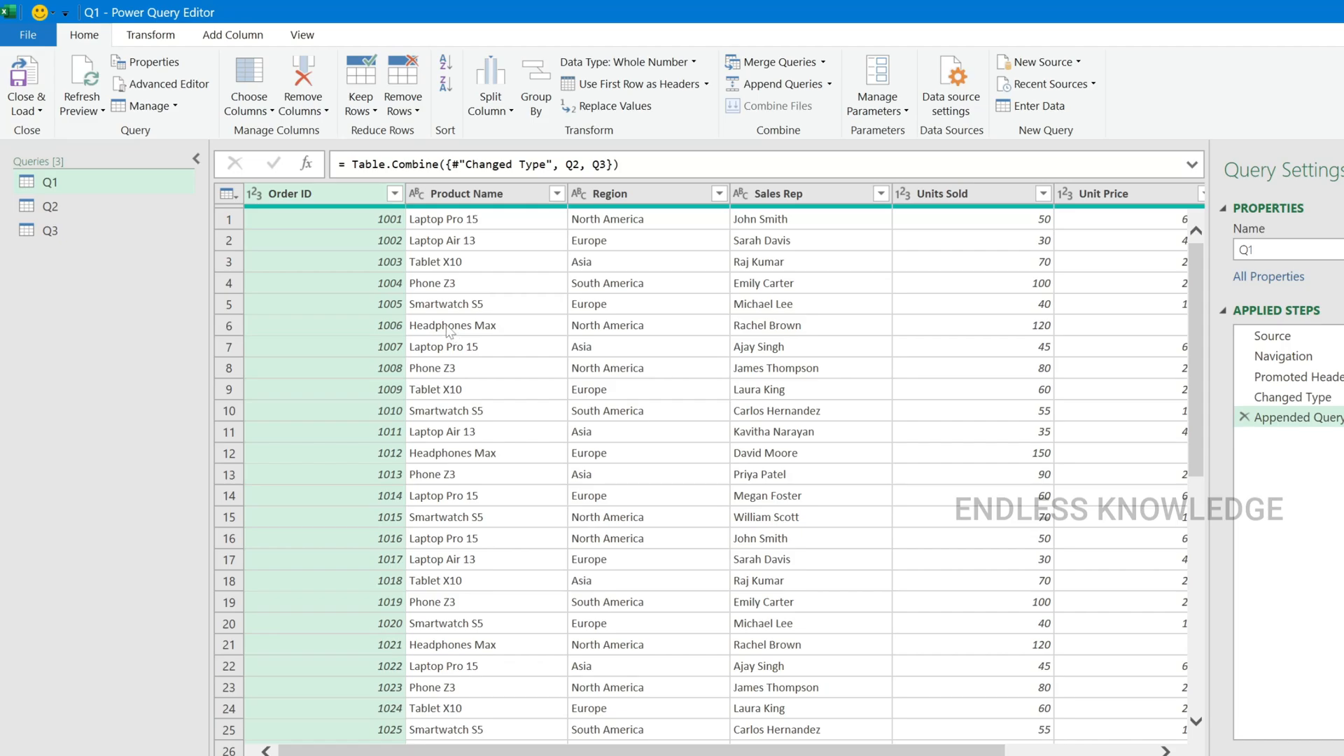
Review the appended rows in Q1, and load the queries as tables into new worksheets
scroll(448, 335, down, 20)
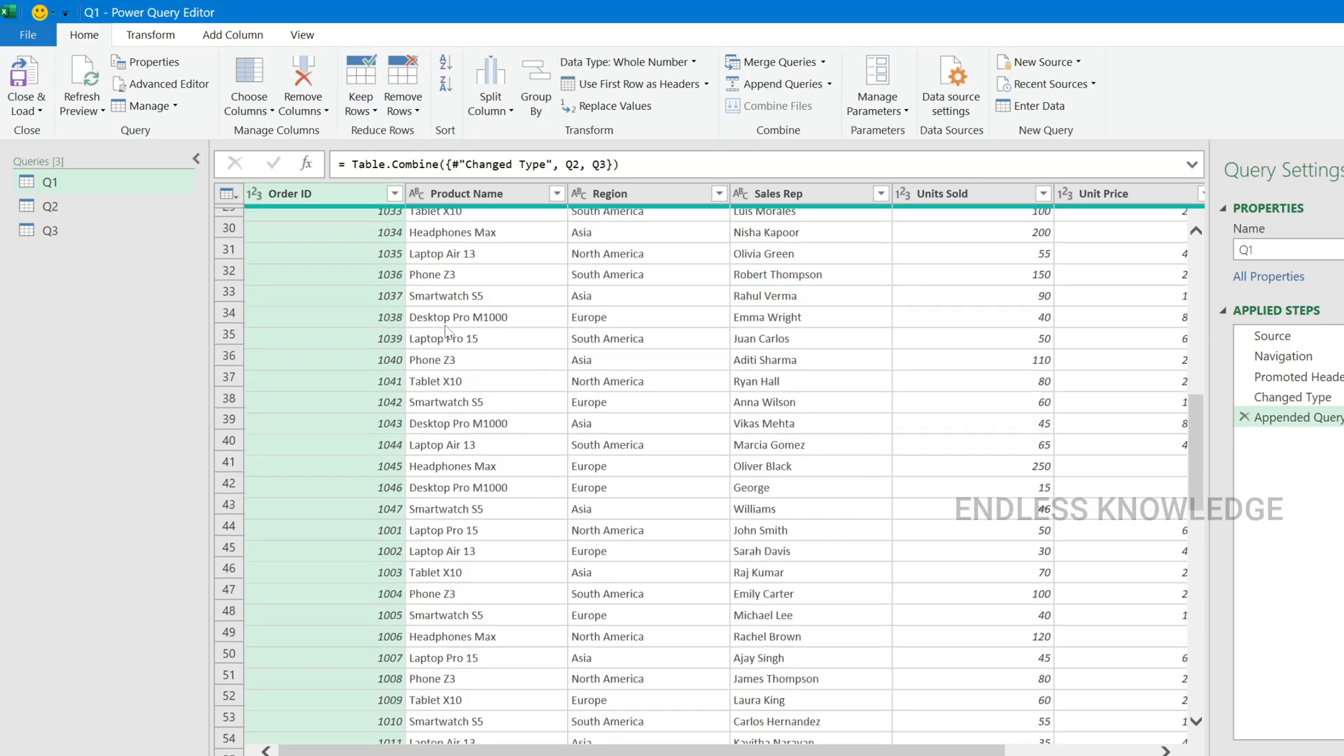
scroll(442, 344, down, 5)
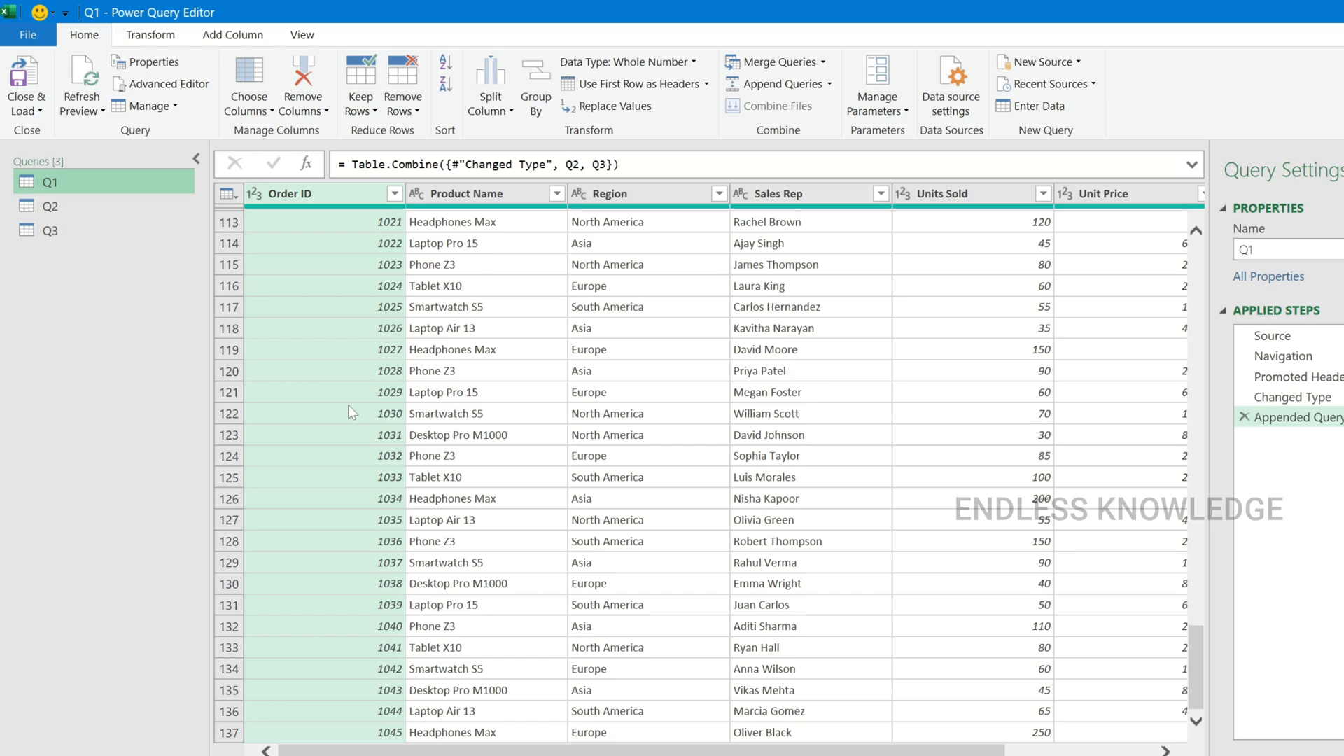
scroll(352, 412, up, 20)
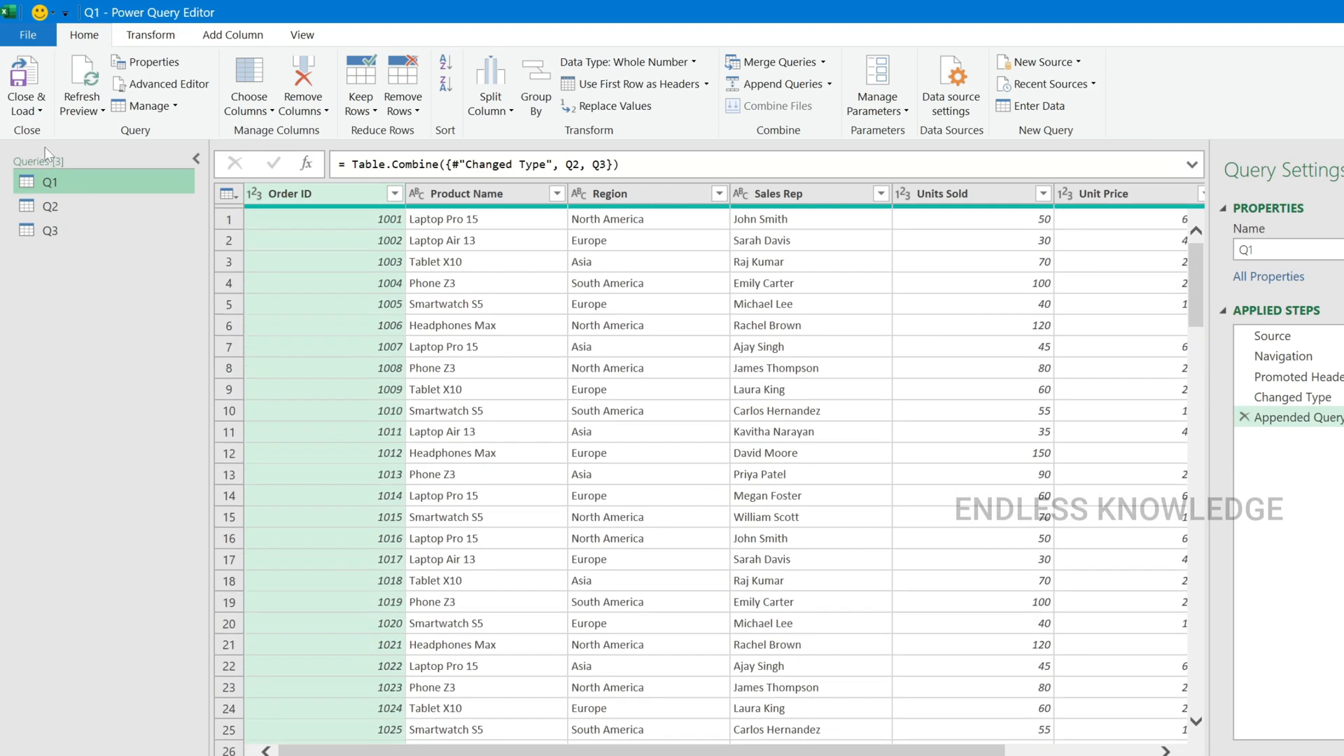
click(35, 112)
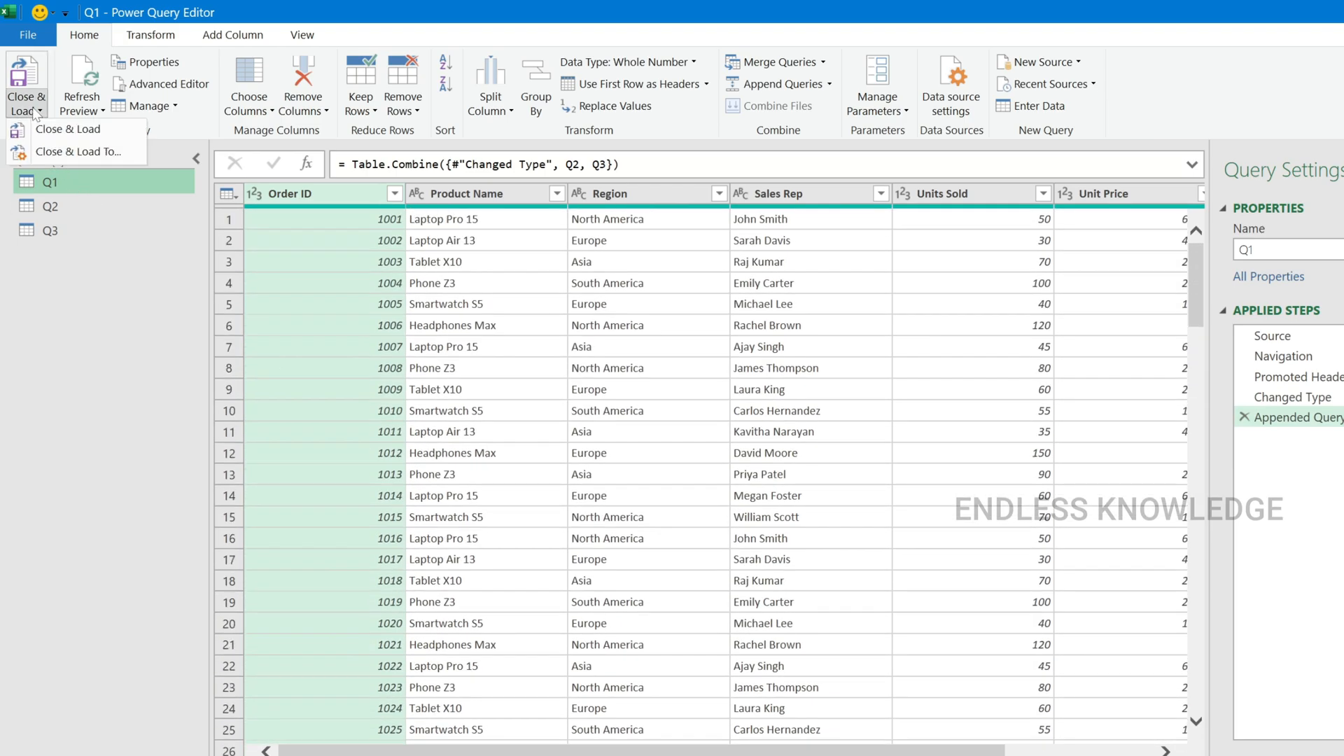
click(82, 158)
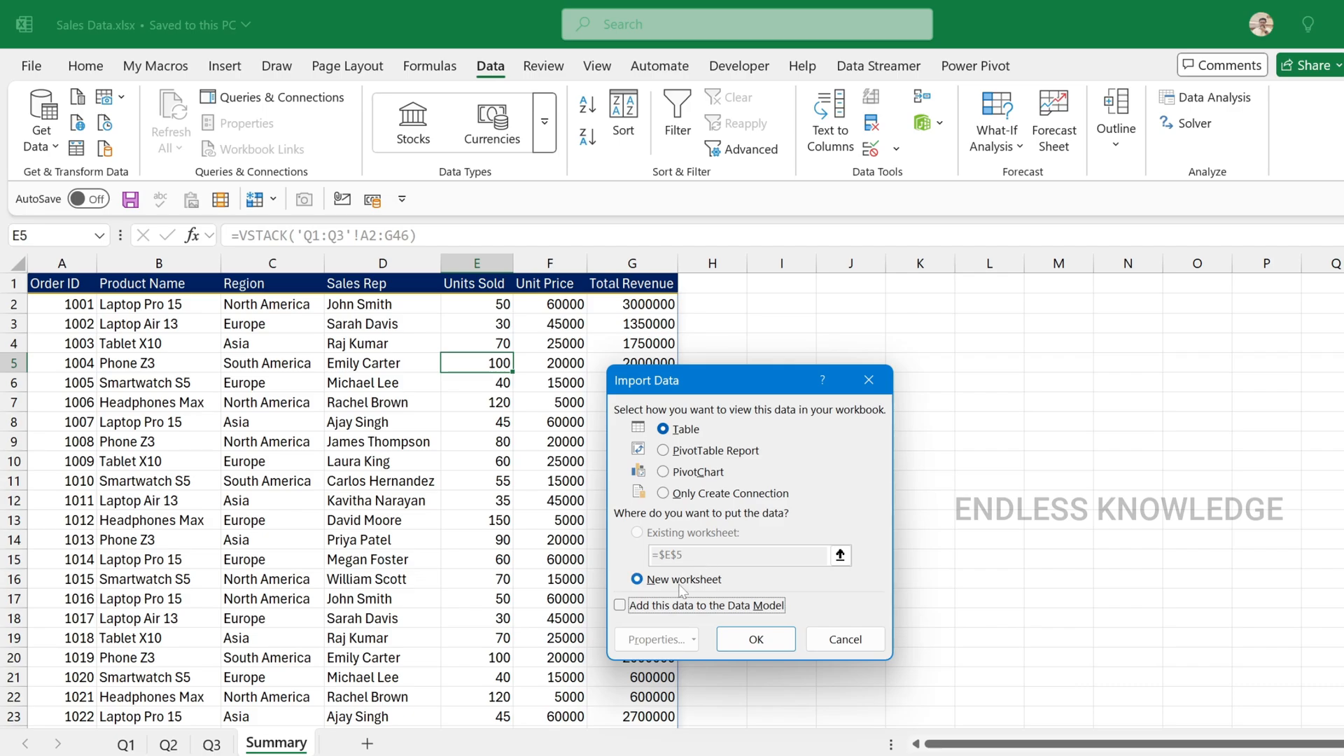
click(756, 638)
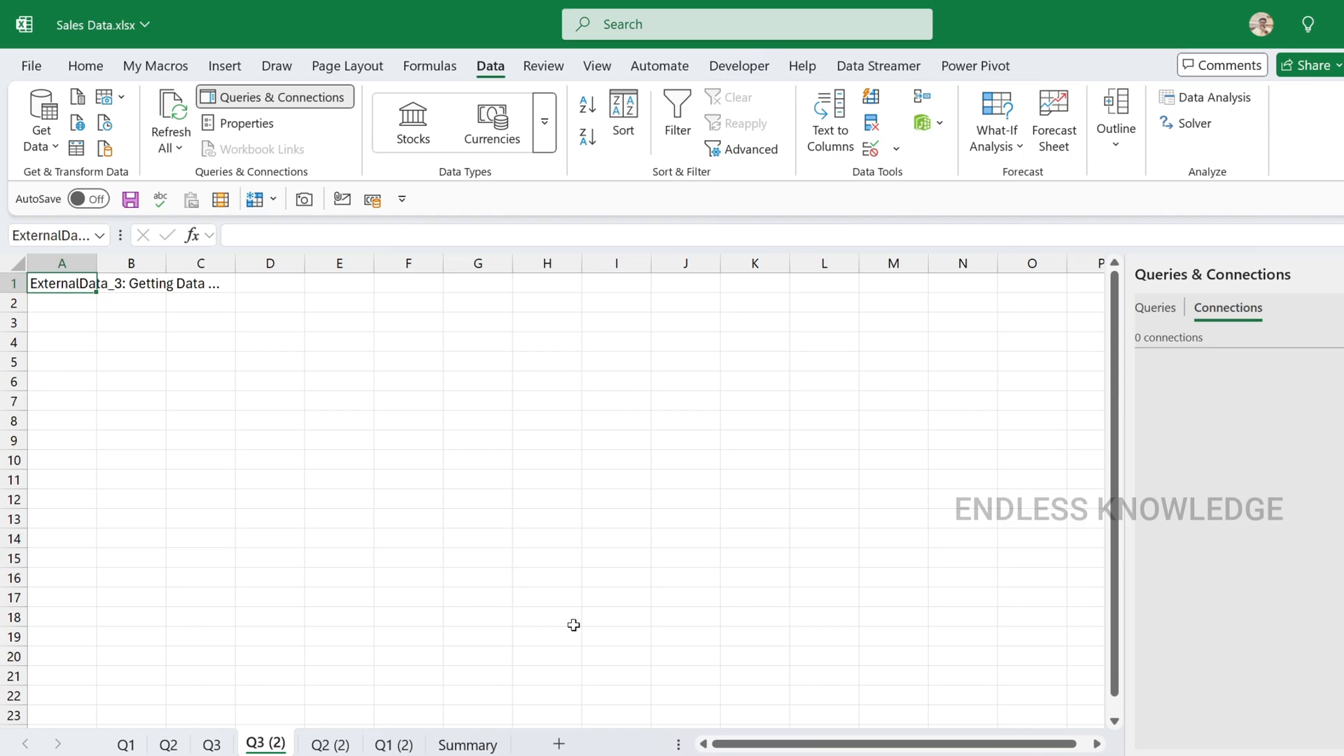
Delete the extra query output sheets Q3 (2) and Q2 (2), keeping the combined sheet Q1 (2)
click(394, 746)
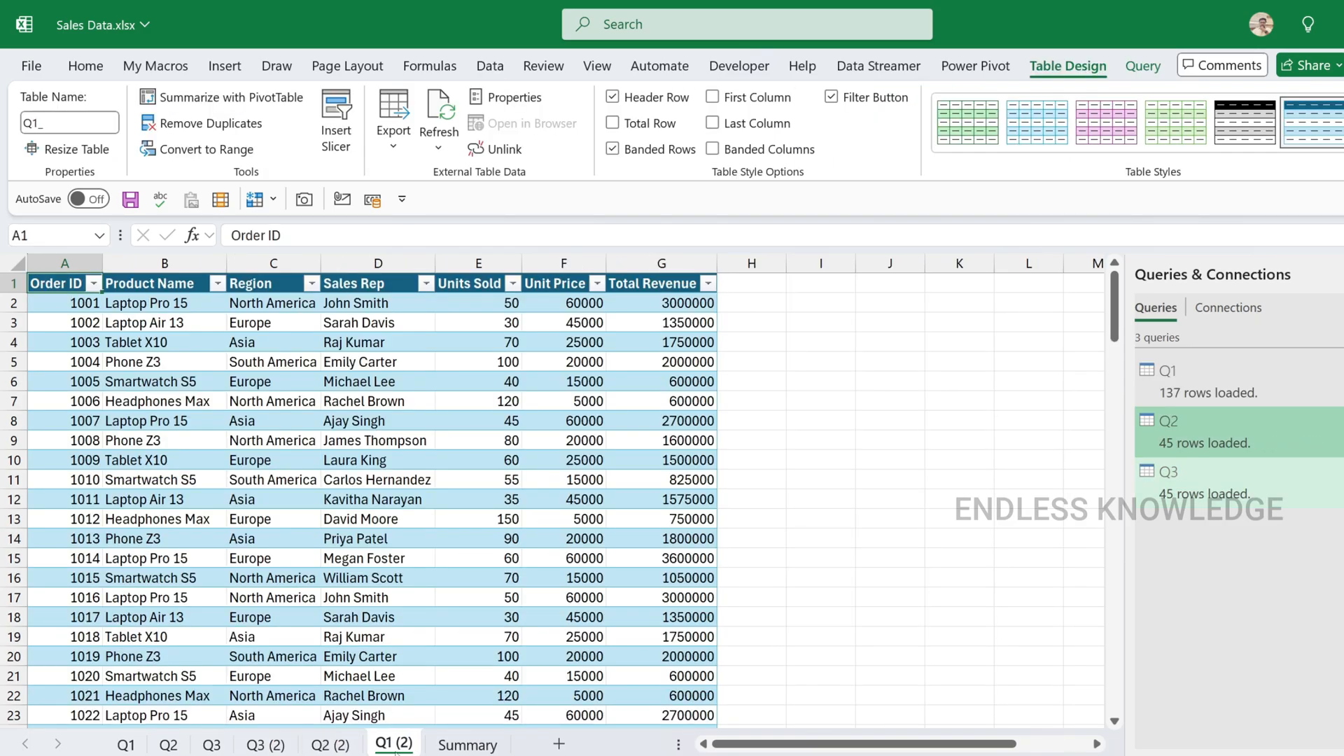
click(266, 745)
right_click(267, 744)
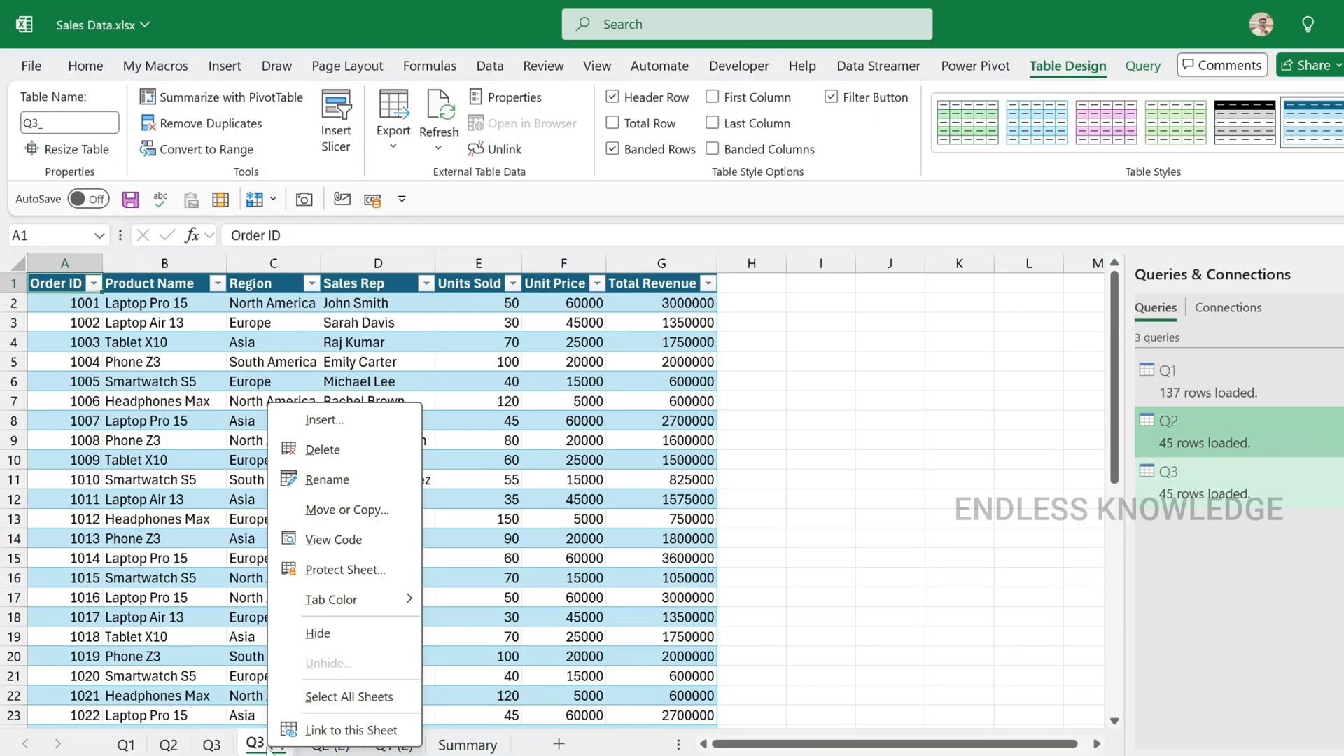
click(336, 452)
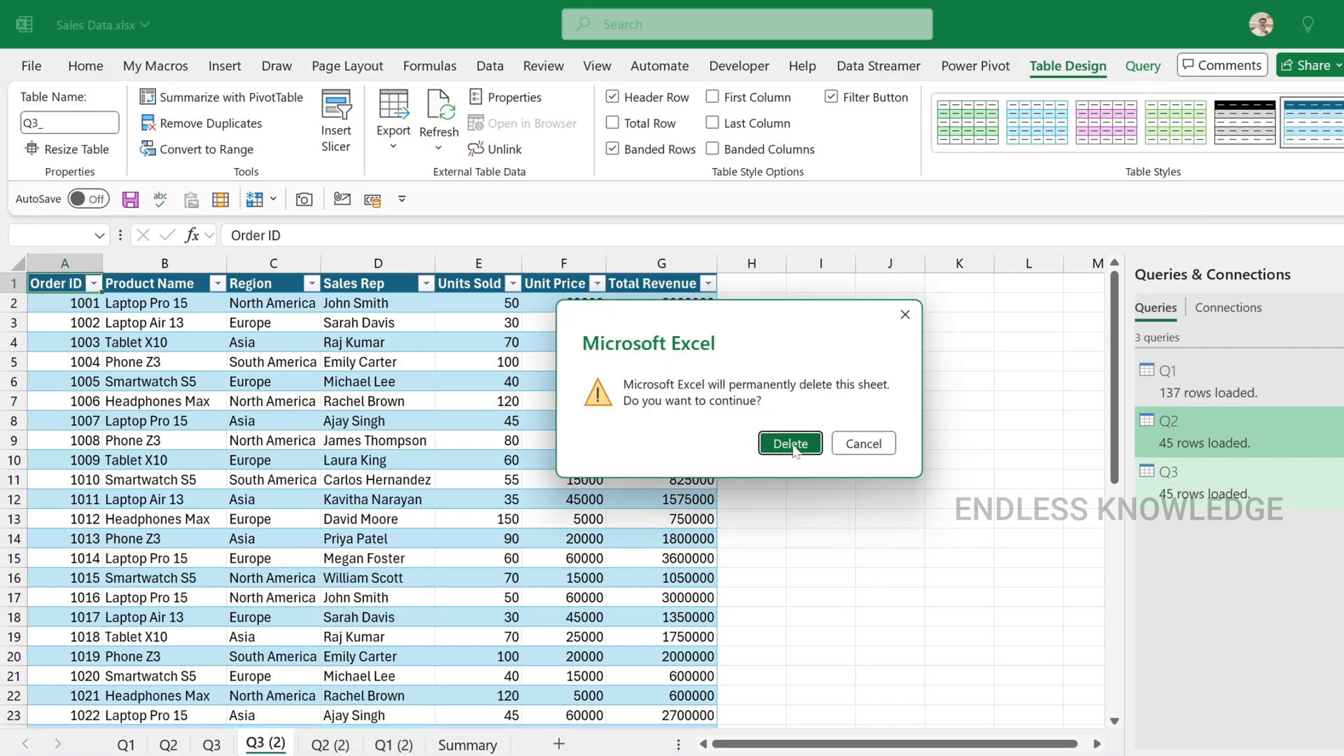
click(795, 450)
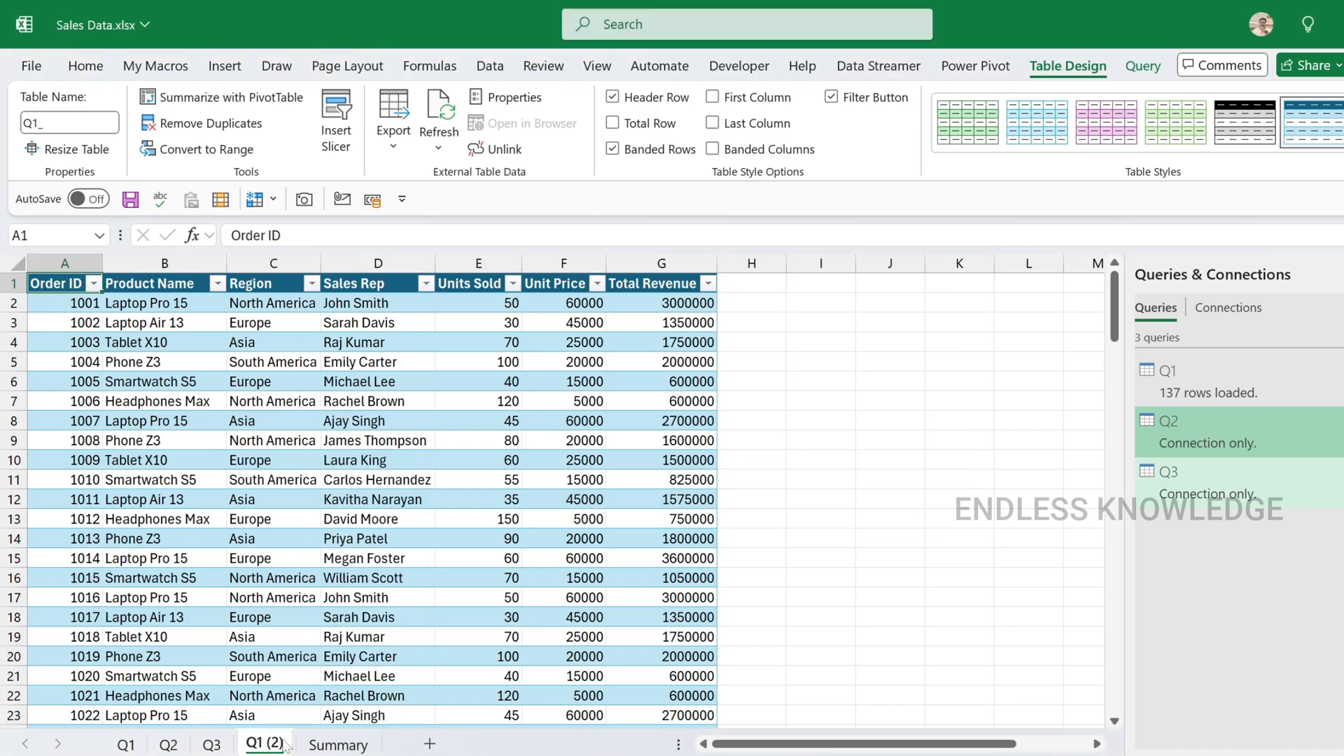
Check the preview and the load settings of the Q2 query
mouse_move(1275, 422)
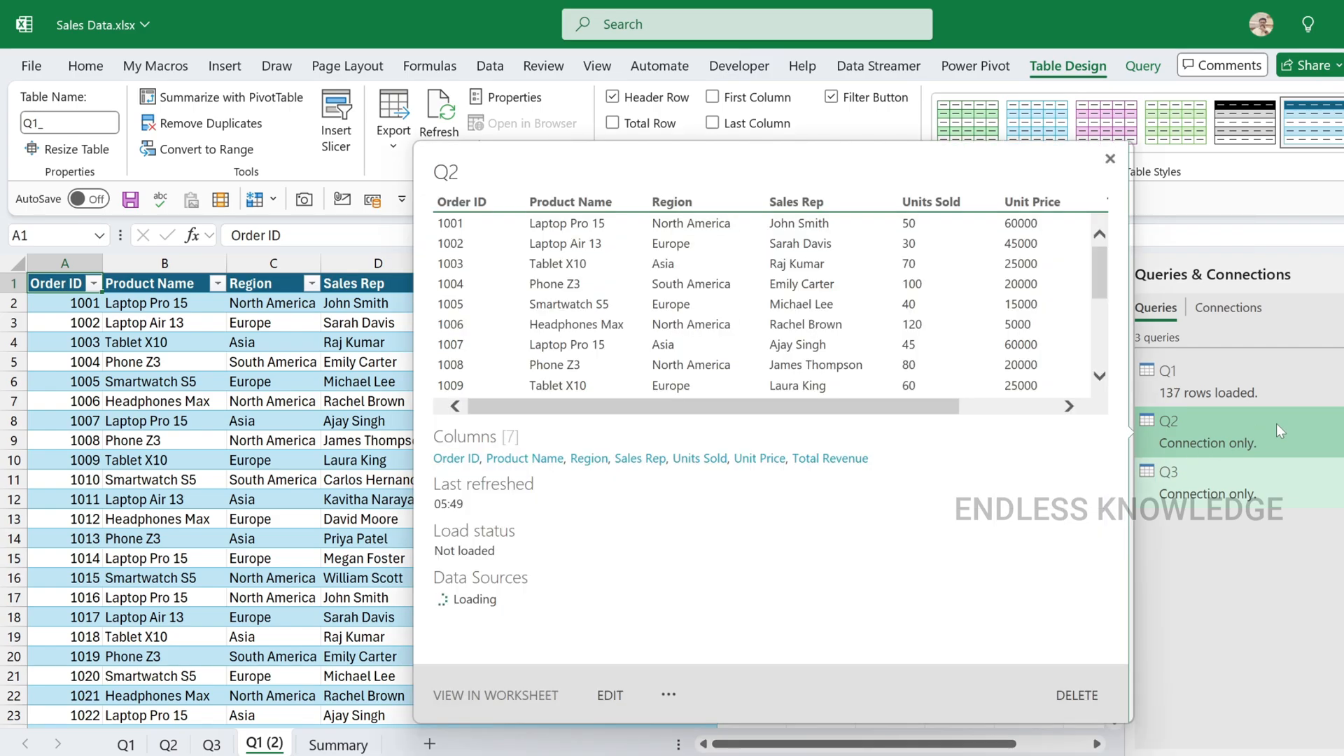
right_click(1226, 426)
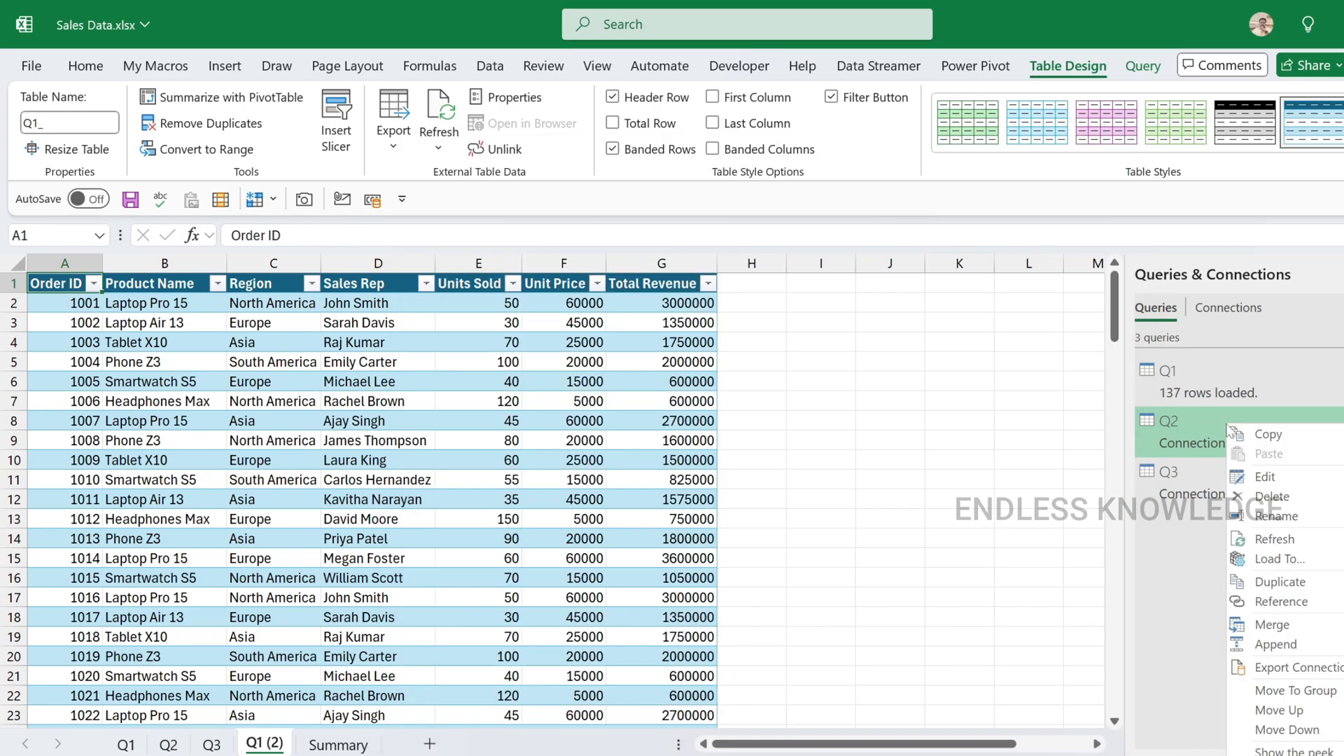
click(1267, 560)
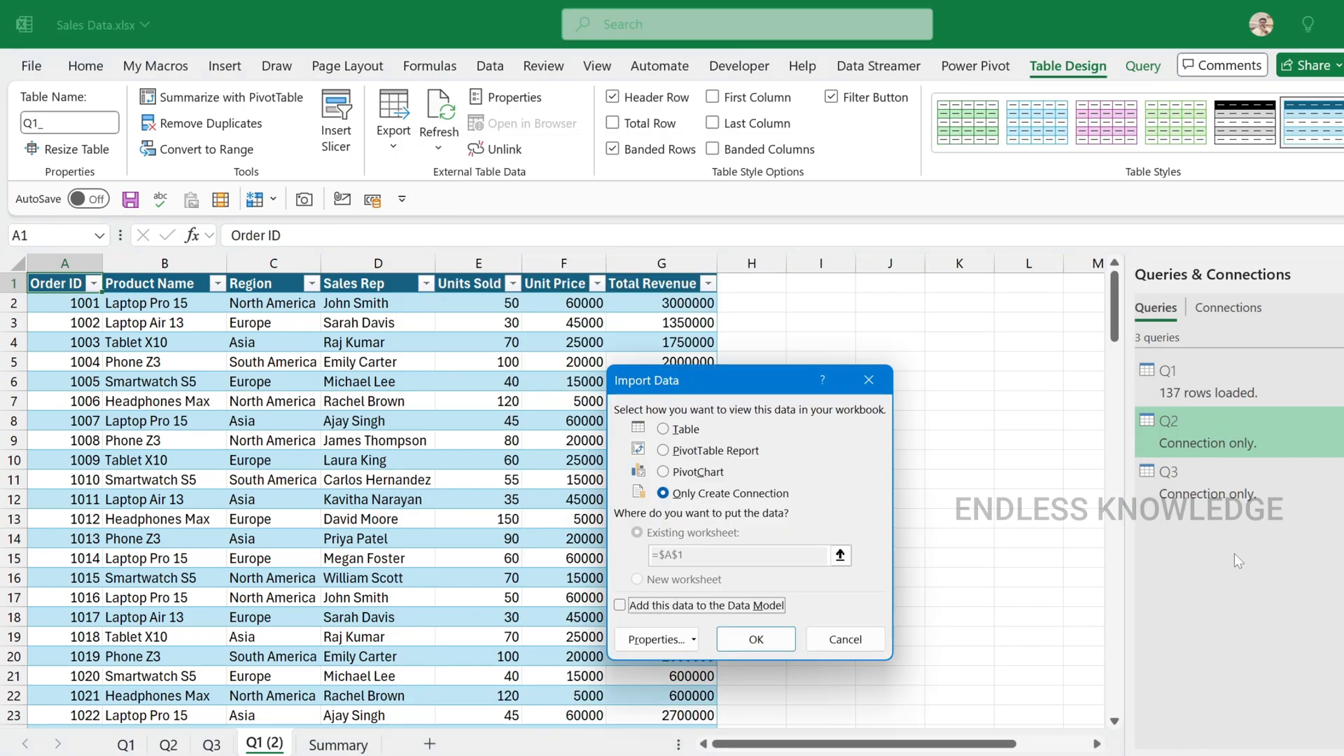
click(852, 638)
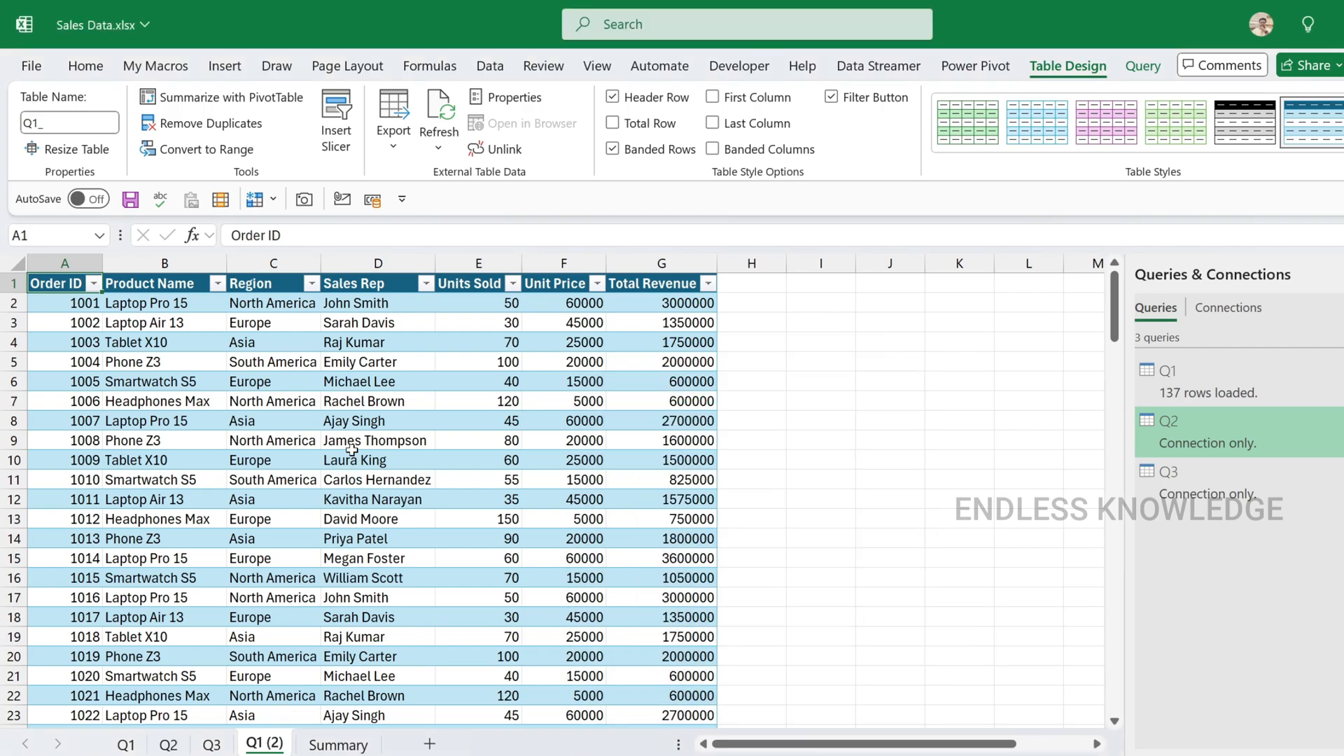
Check the combined table on sheet Q1 (2) around rows 47 and 48 for the two records added to Q1
scroll(352, 456, down, 15)
scroll(352, 455, down, 20)
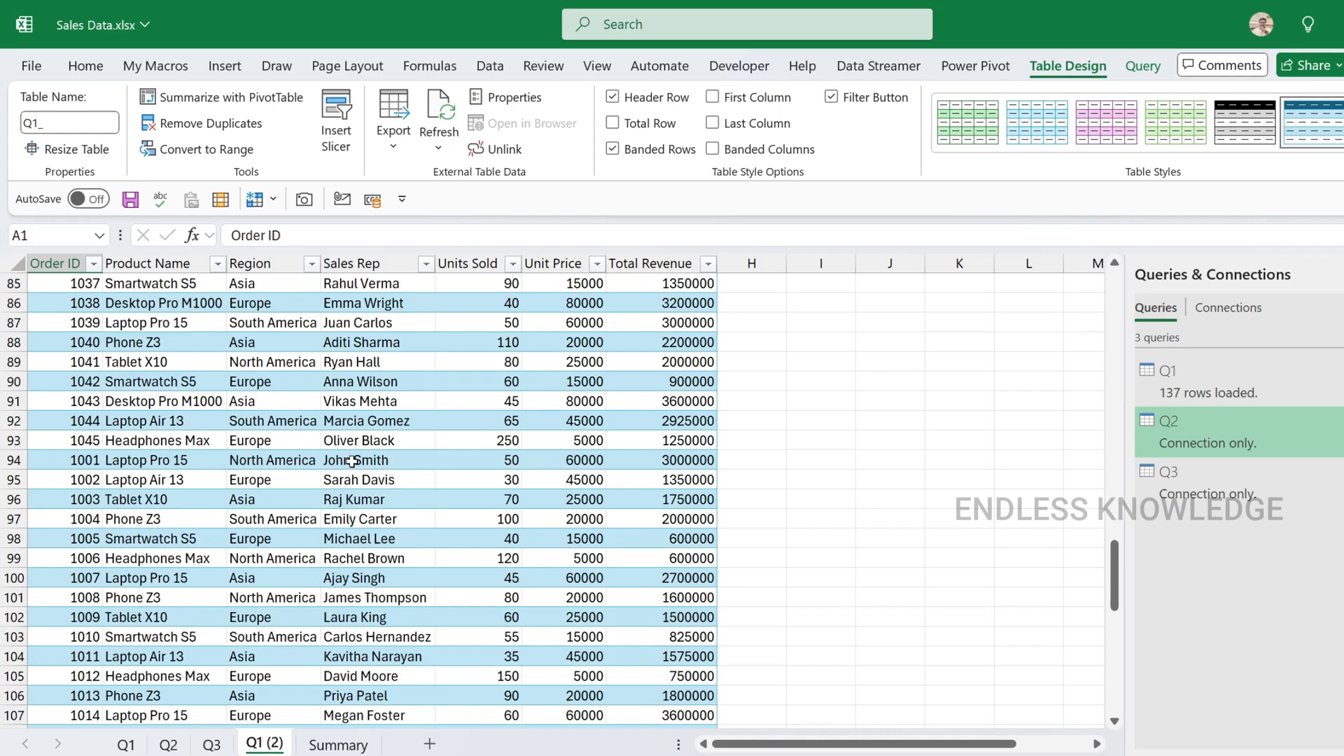
scroll(352, 461, up, 20)
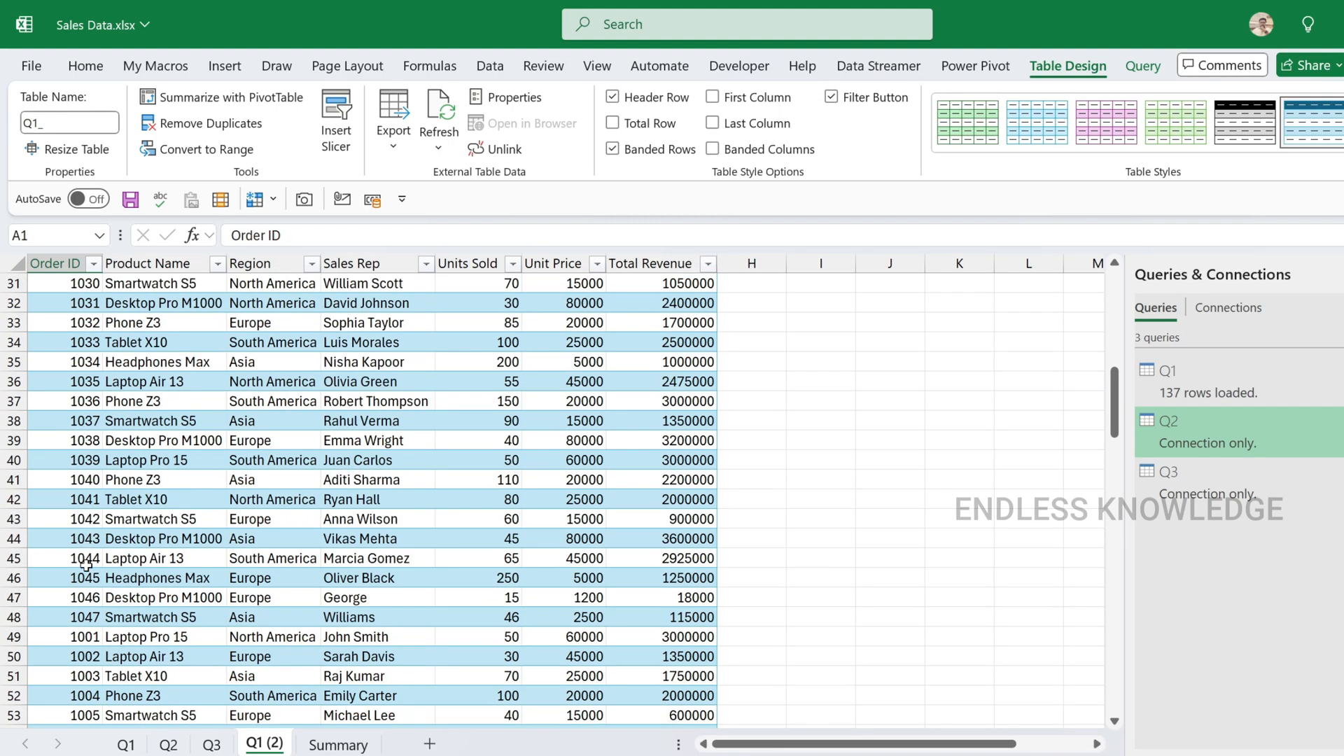
scroll(86, 565, down, 3)
drag(94, 440, 688, 449)
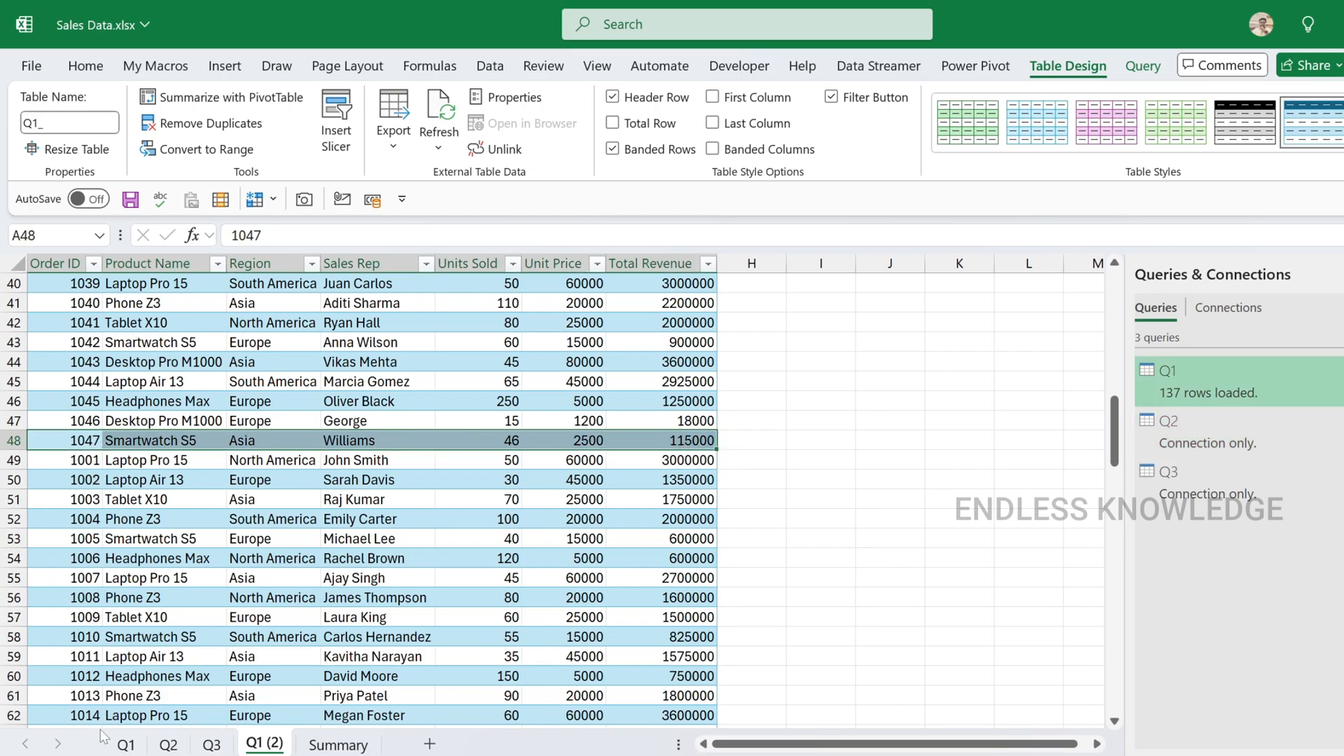
Add three sales records with order IDs 1048 to 1050 to sheet Q1, in rows 49 to 51
click(120, 745)
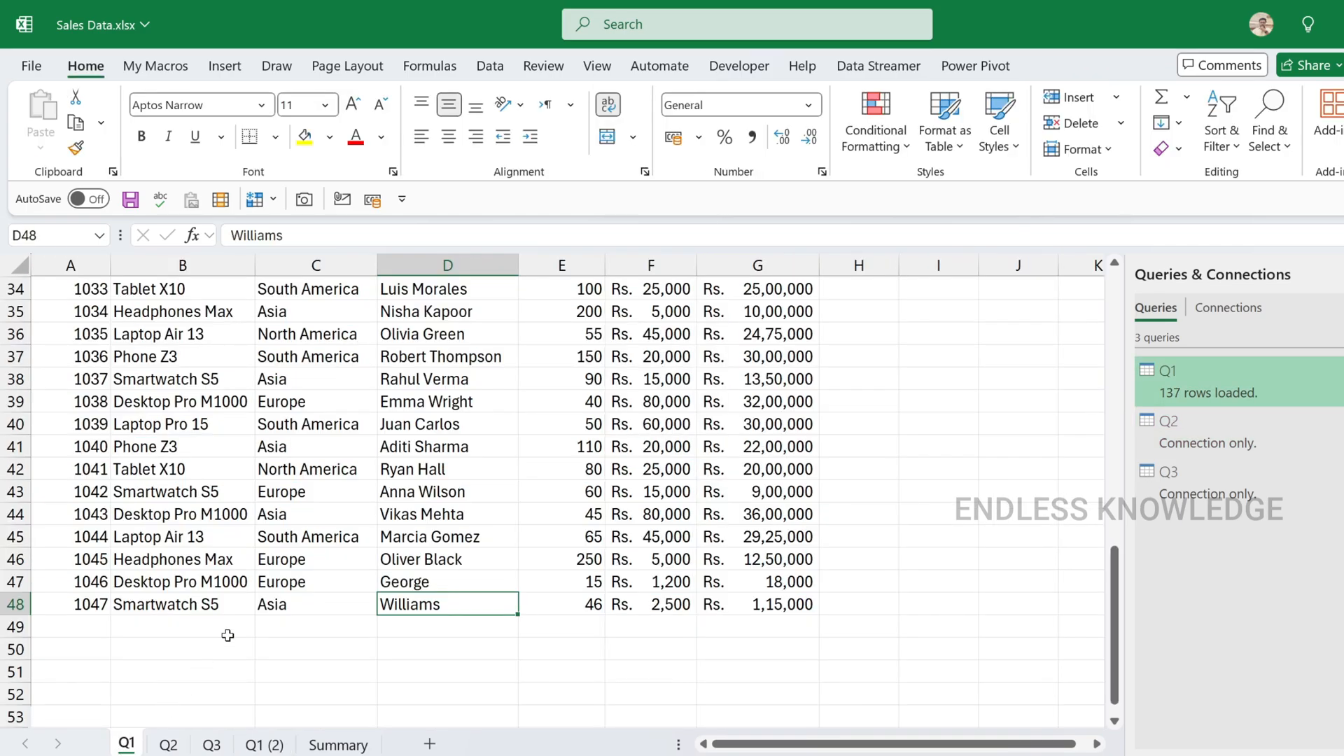
click(97, 626)
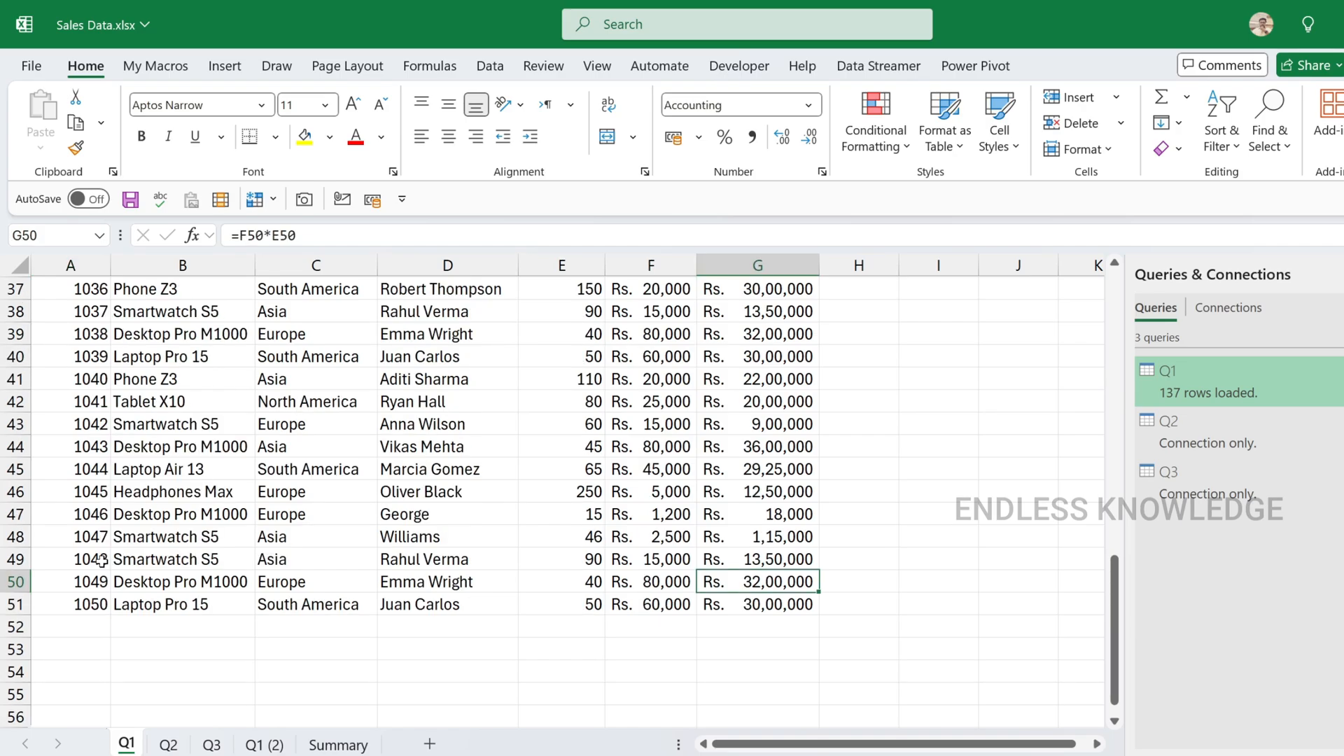
drag(97, 560, 734, 610)
click(542, 589)
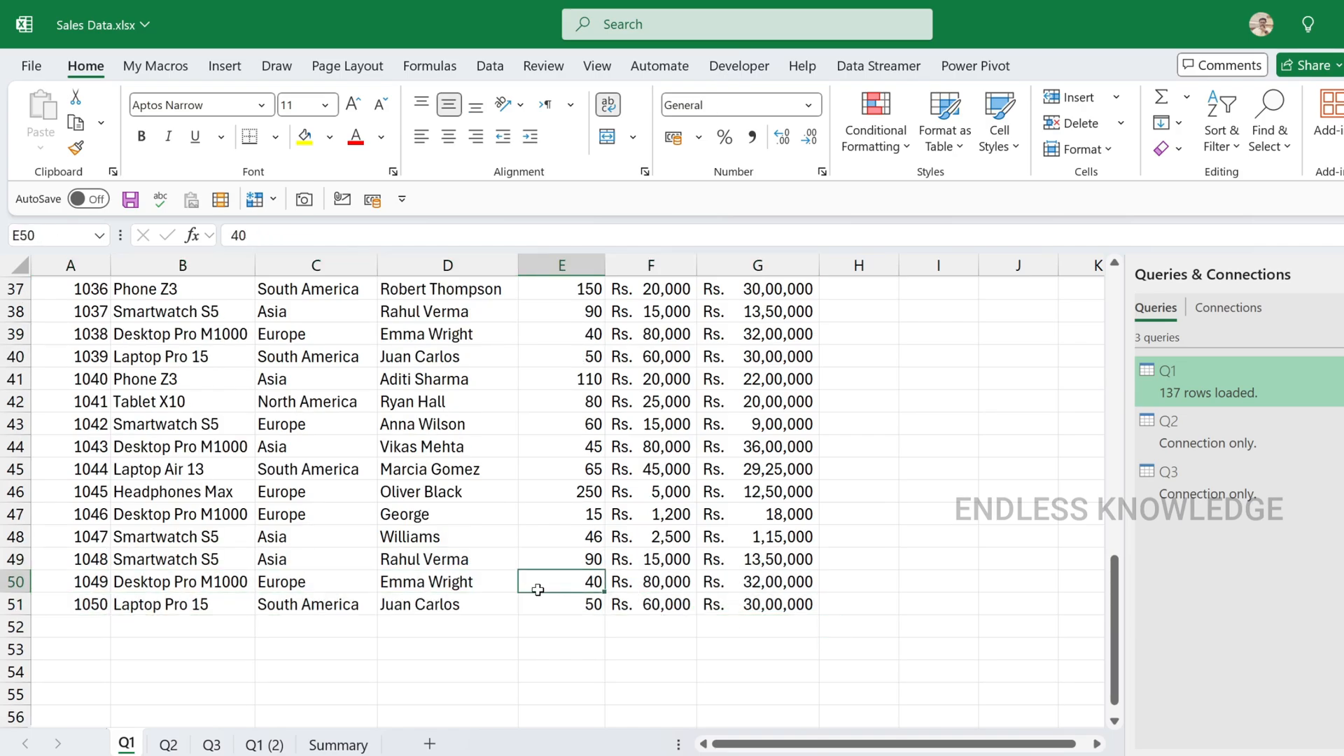
Refresh the Q1 query and check rows 49 to 51 of sheet Q1 (2) for the newly added records
click(264, 745)
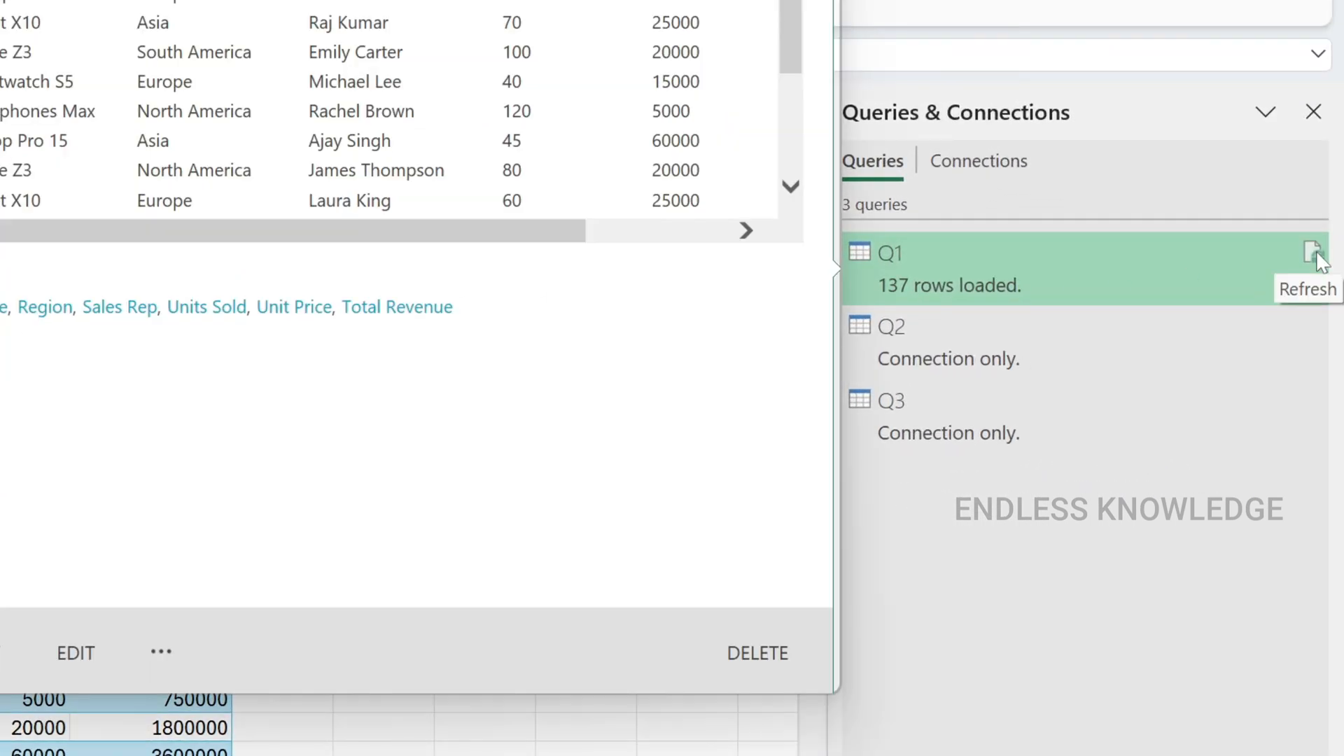
click(1315, 253)
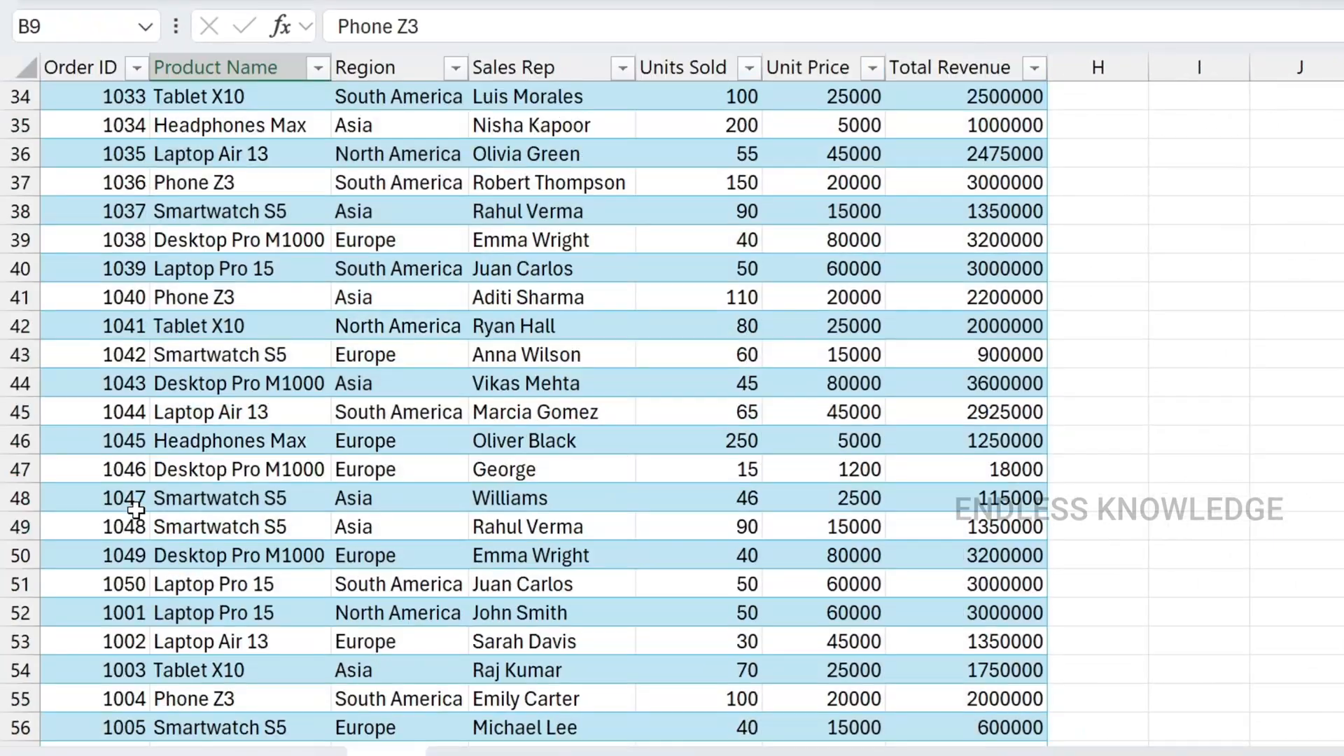
drag(136, 516, 965, 576)
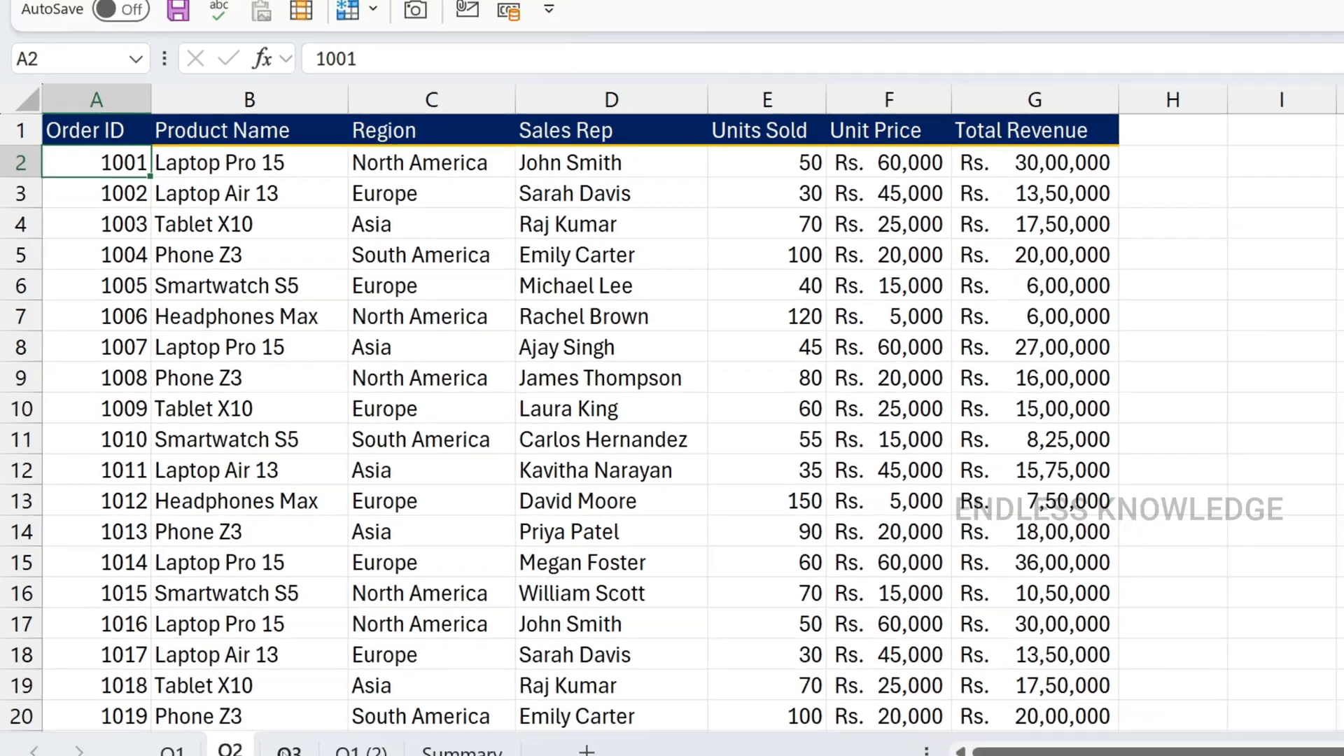
click(191, 682)
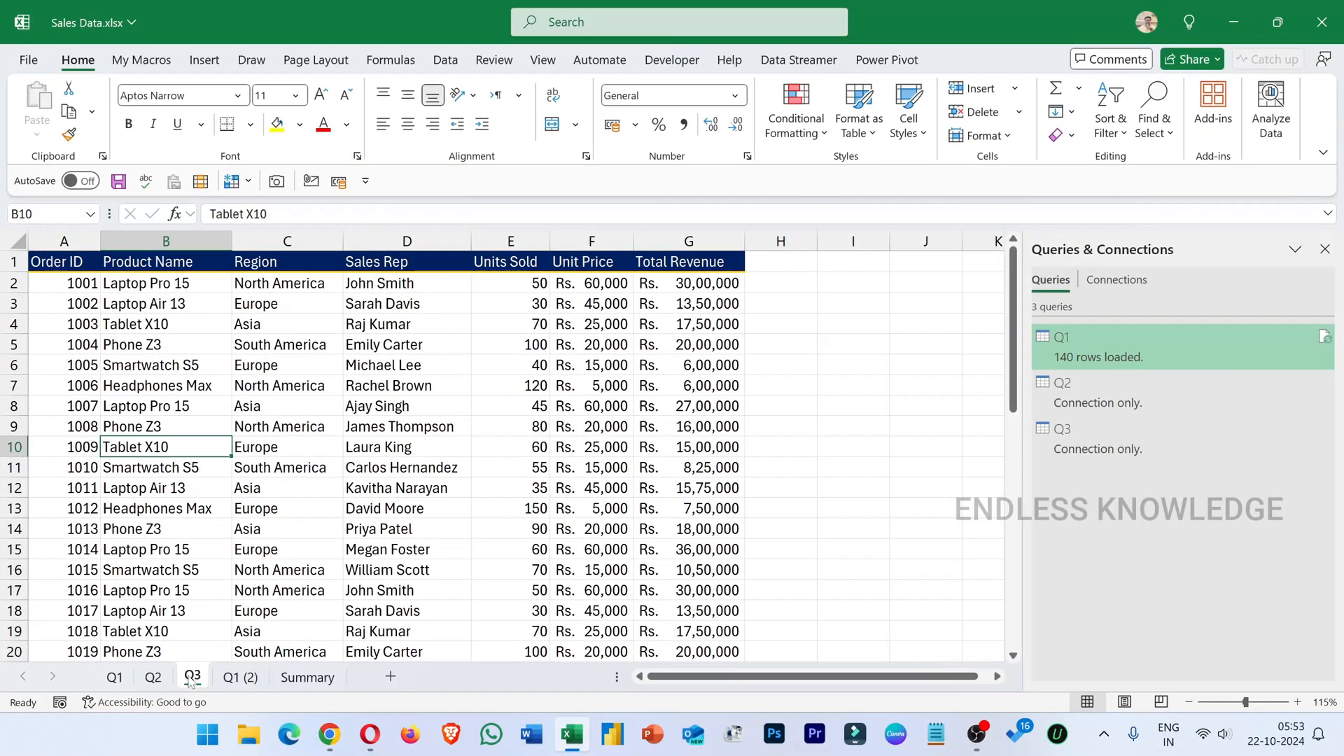
click(240, 676)
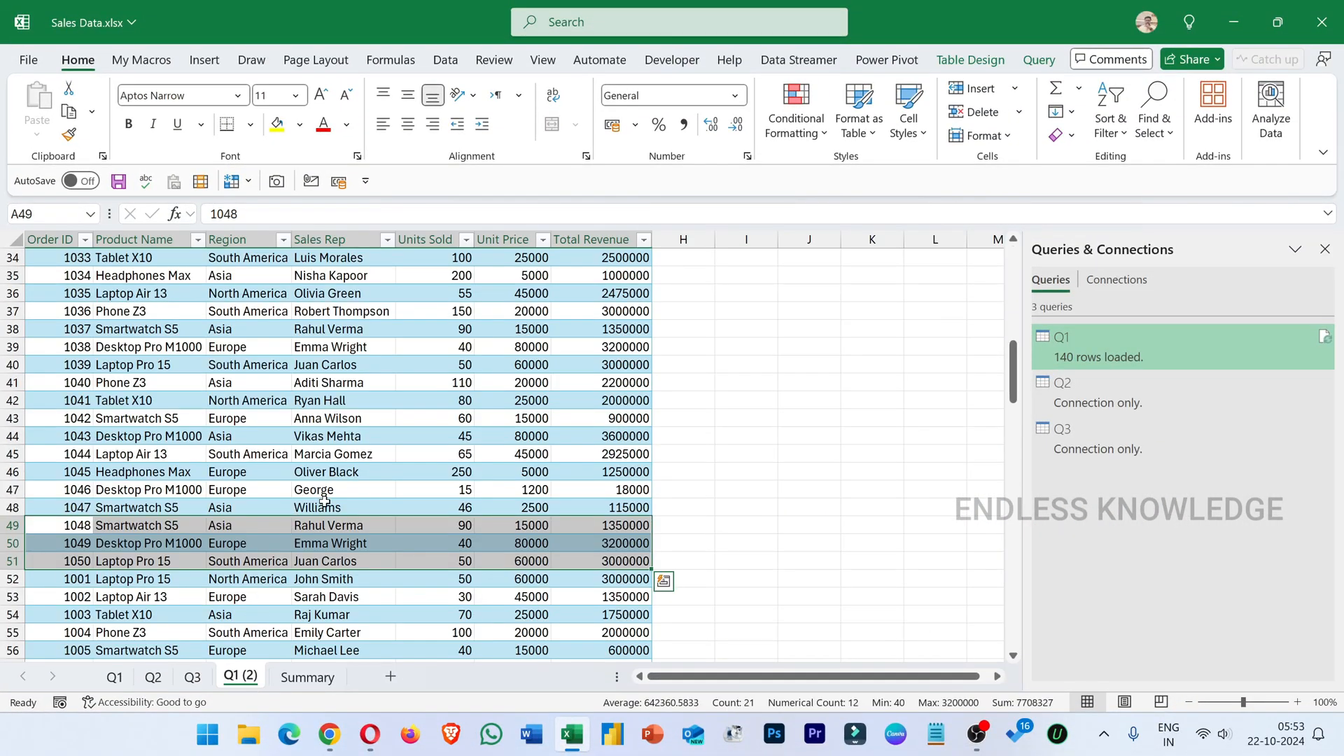
Refresh the combined table directly from its cells on sheet Q1 (2), and rename the sheet as Combined
click(345, 526)
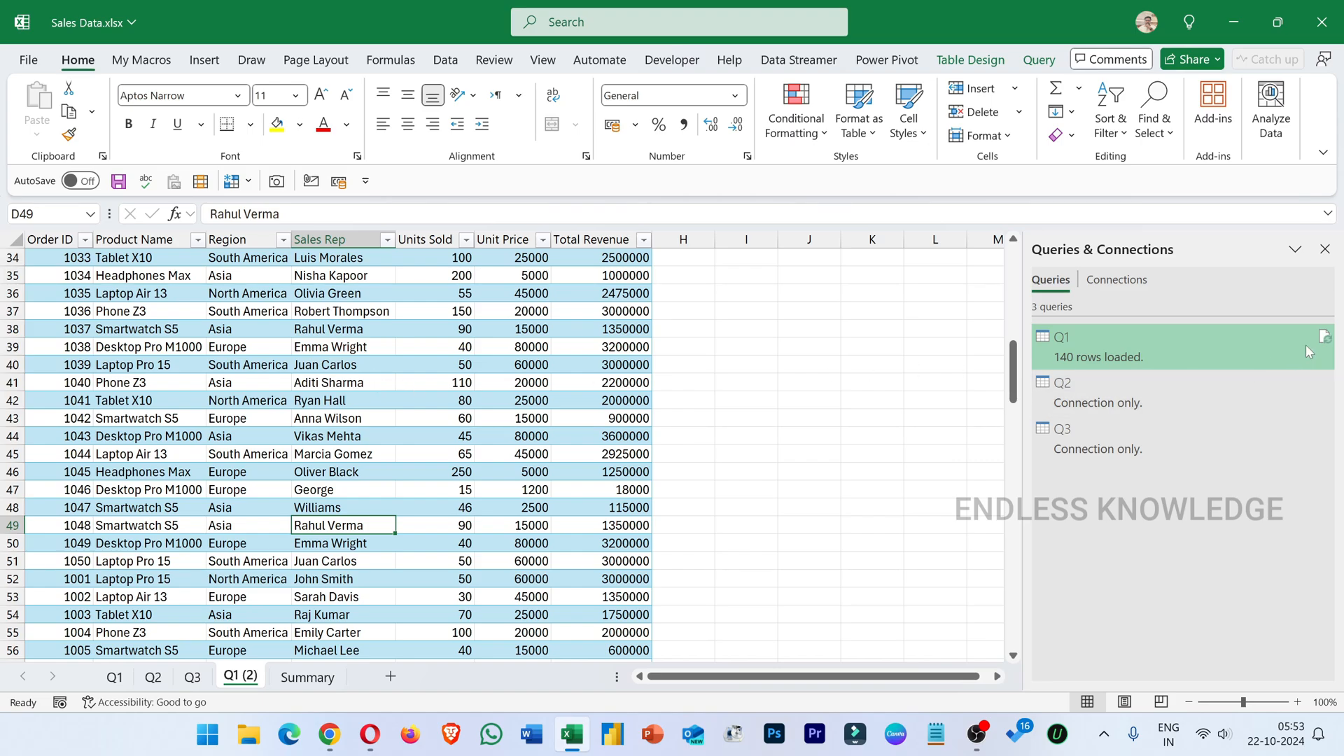
right_click(326, 368)
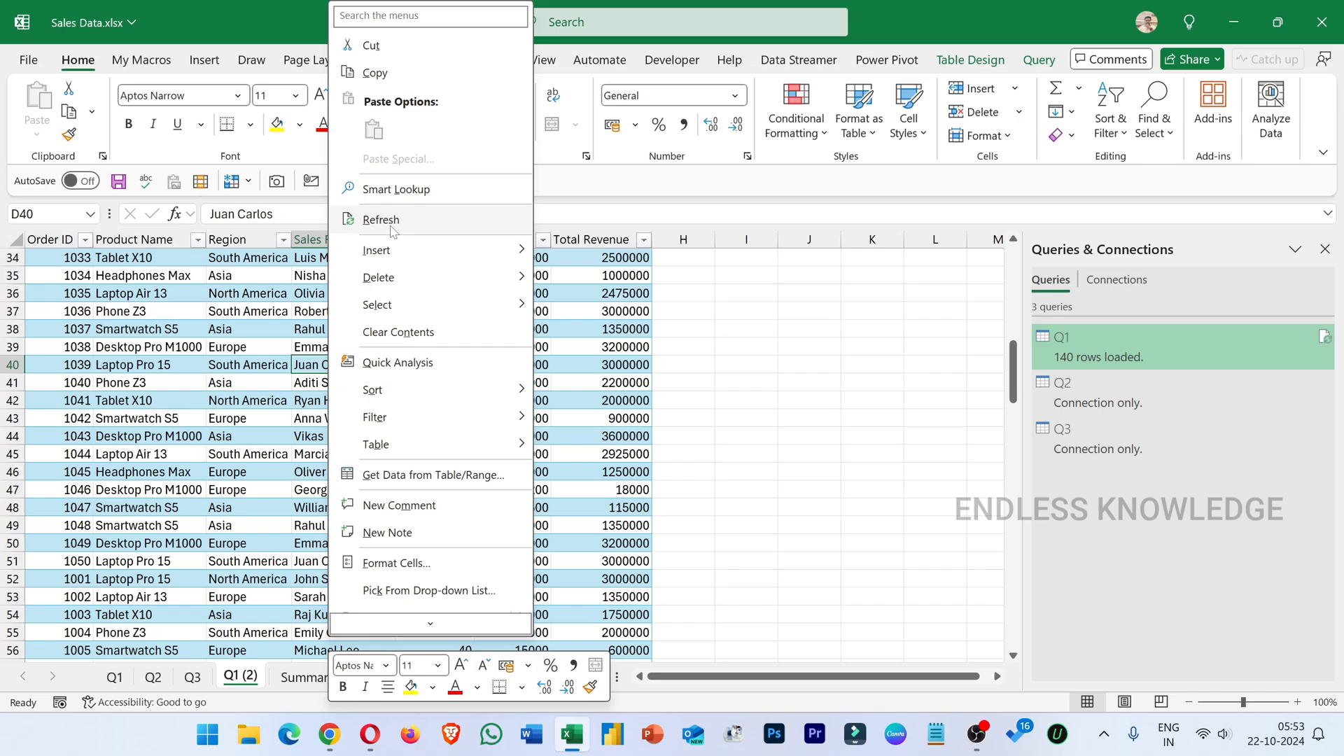
click(392, 223)
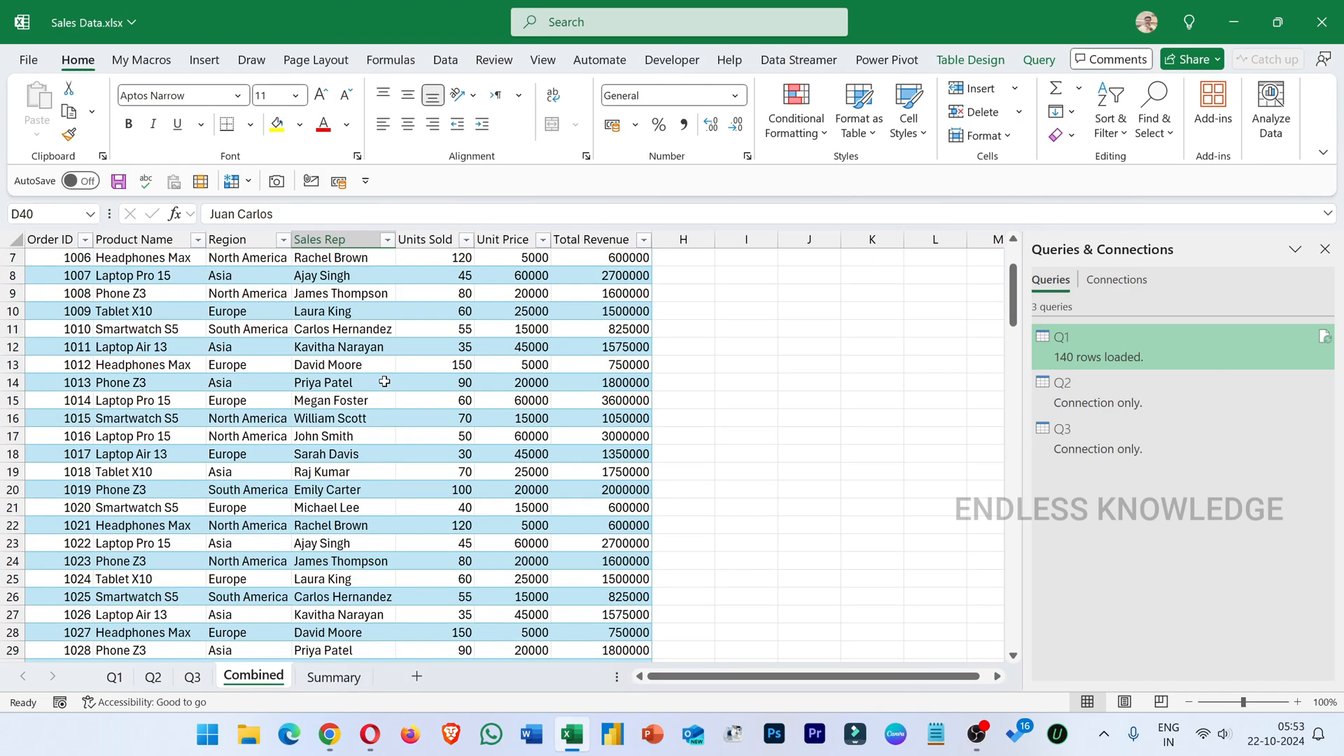
Compare the VSTACK formula in cell A2 of sheet Summary with the query table on sheet Combined
scroll(384, 381, up, 2)
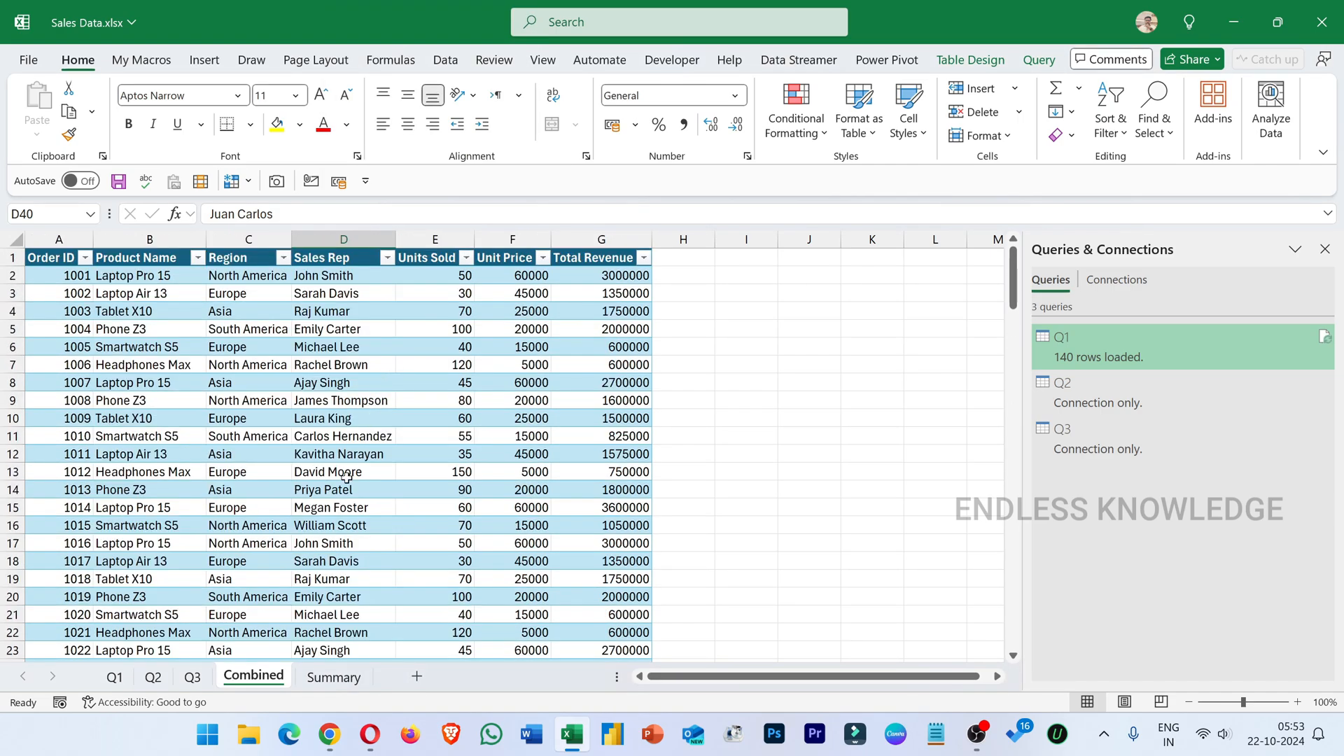
click(335, 677)
click(77, 273)
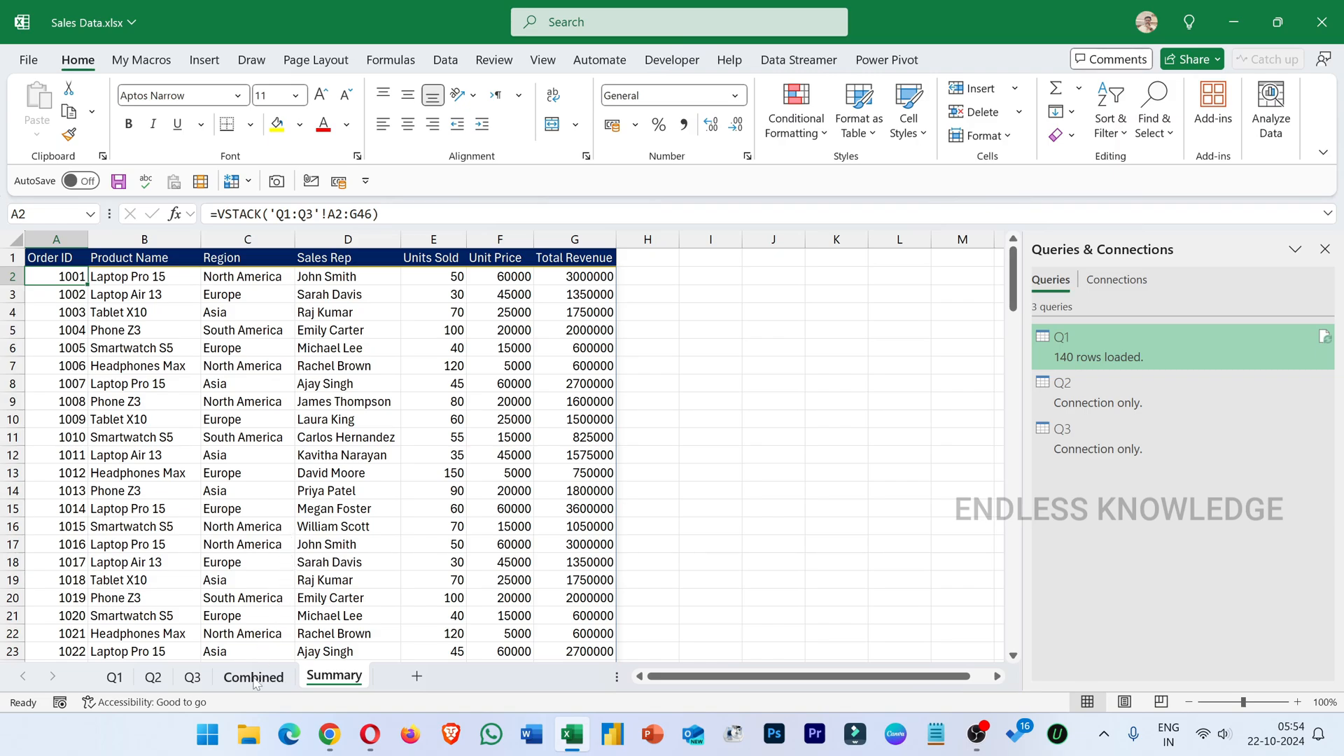
click(253, 676)
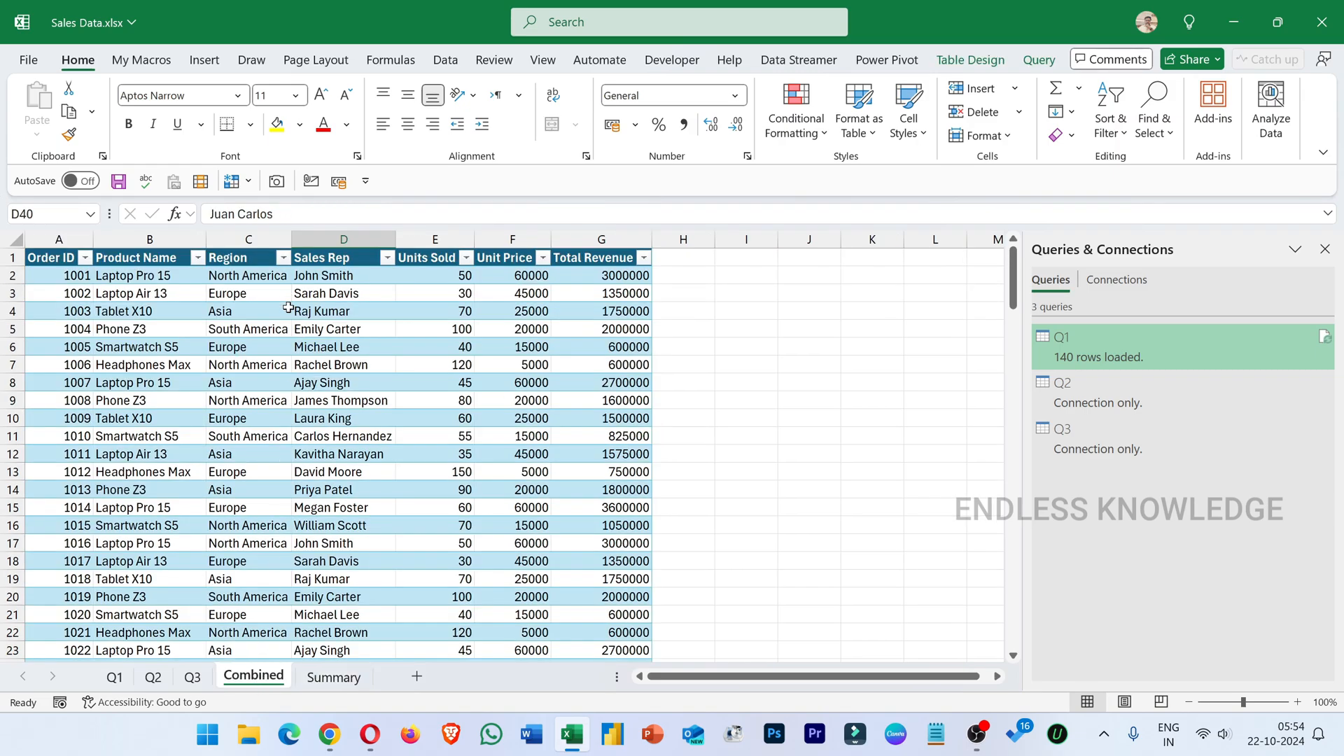